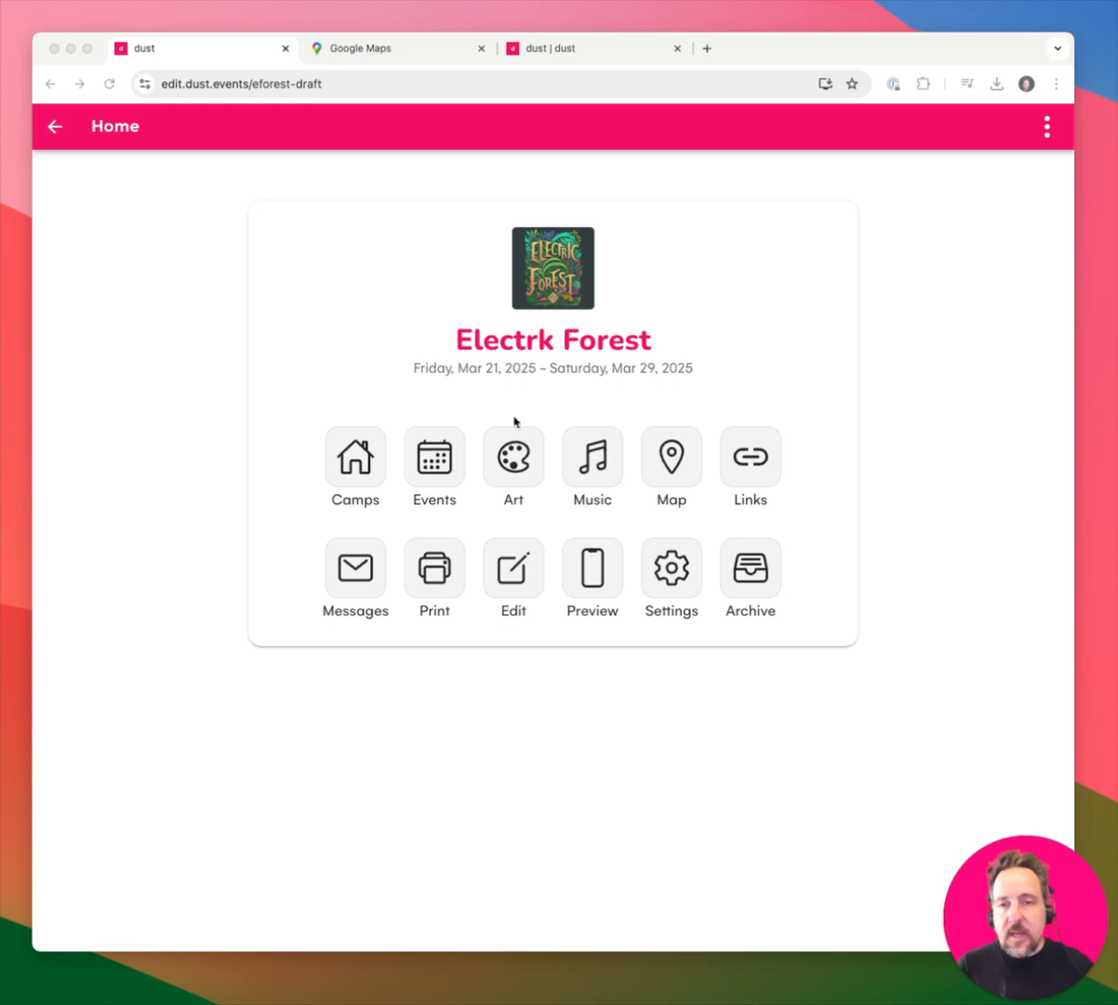
- Open the festival's events and review the listings for all, own and individual days, ending on 26 (Sat)
{"action": "left_click", "coordinate": [518, 657]}
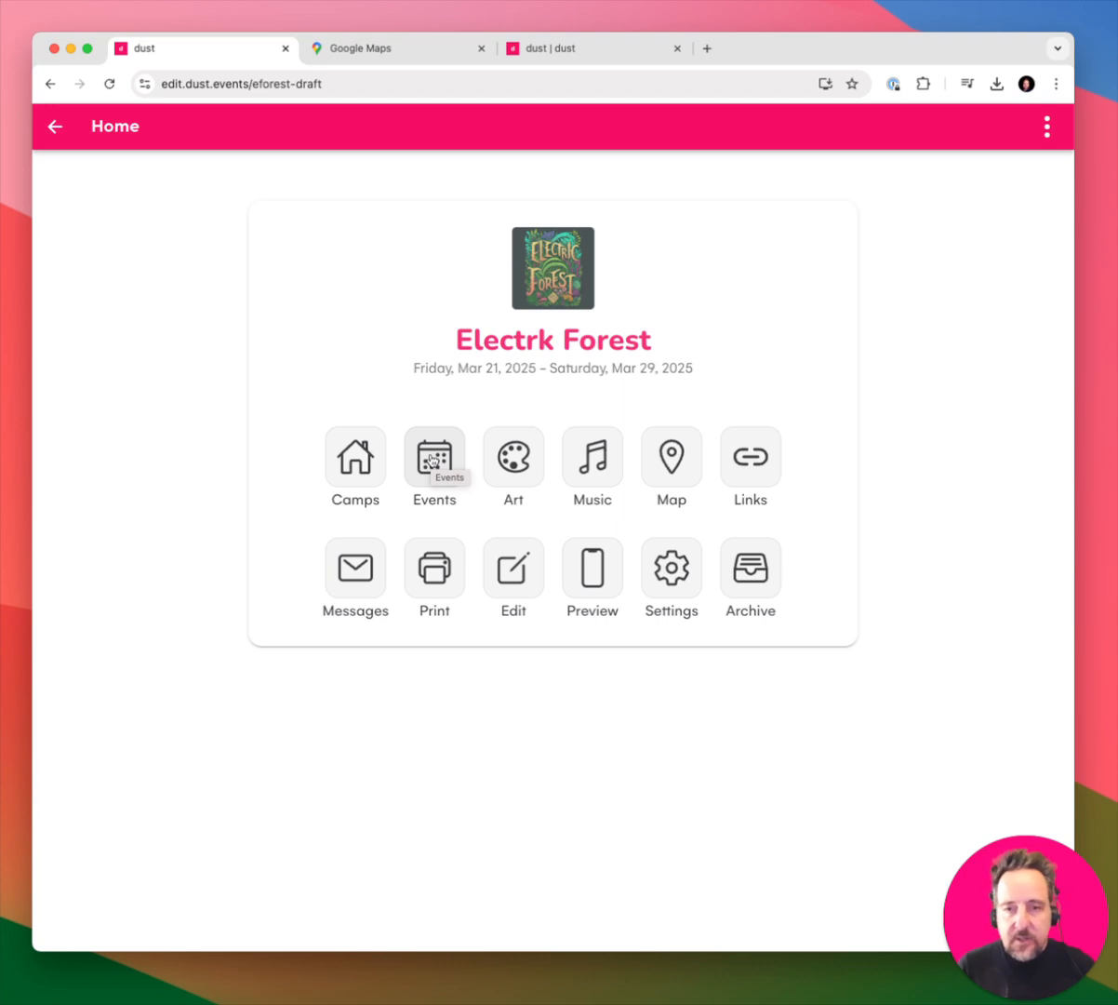
{"action": "left_click", "coordinate": [432, 458]}
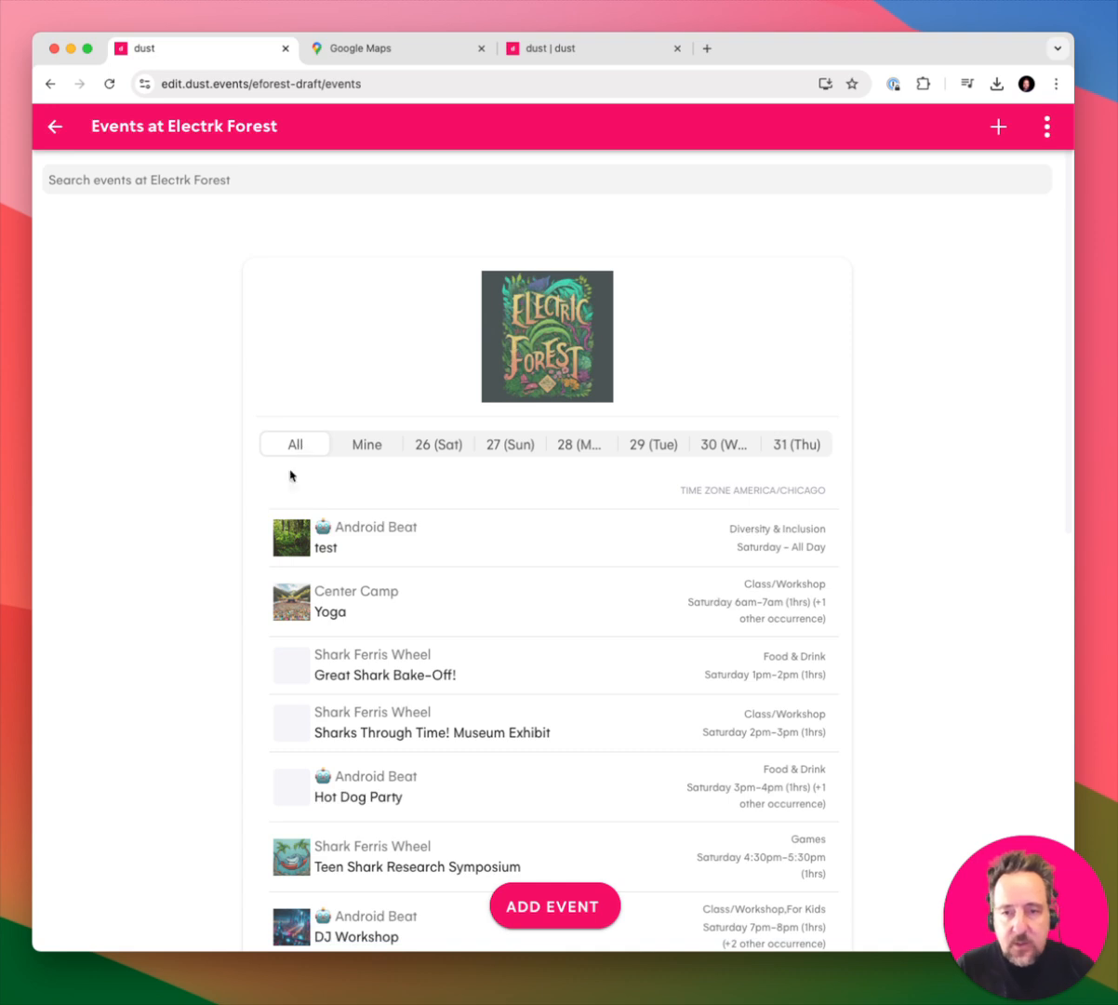
{"action": "left_click", "coordinate": [441, 447]}
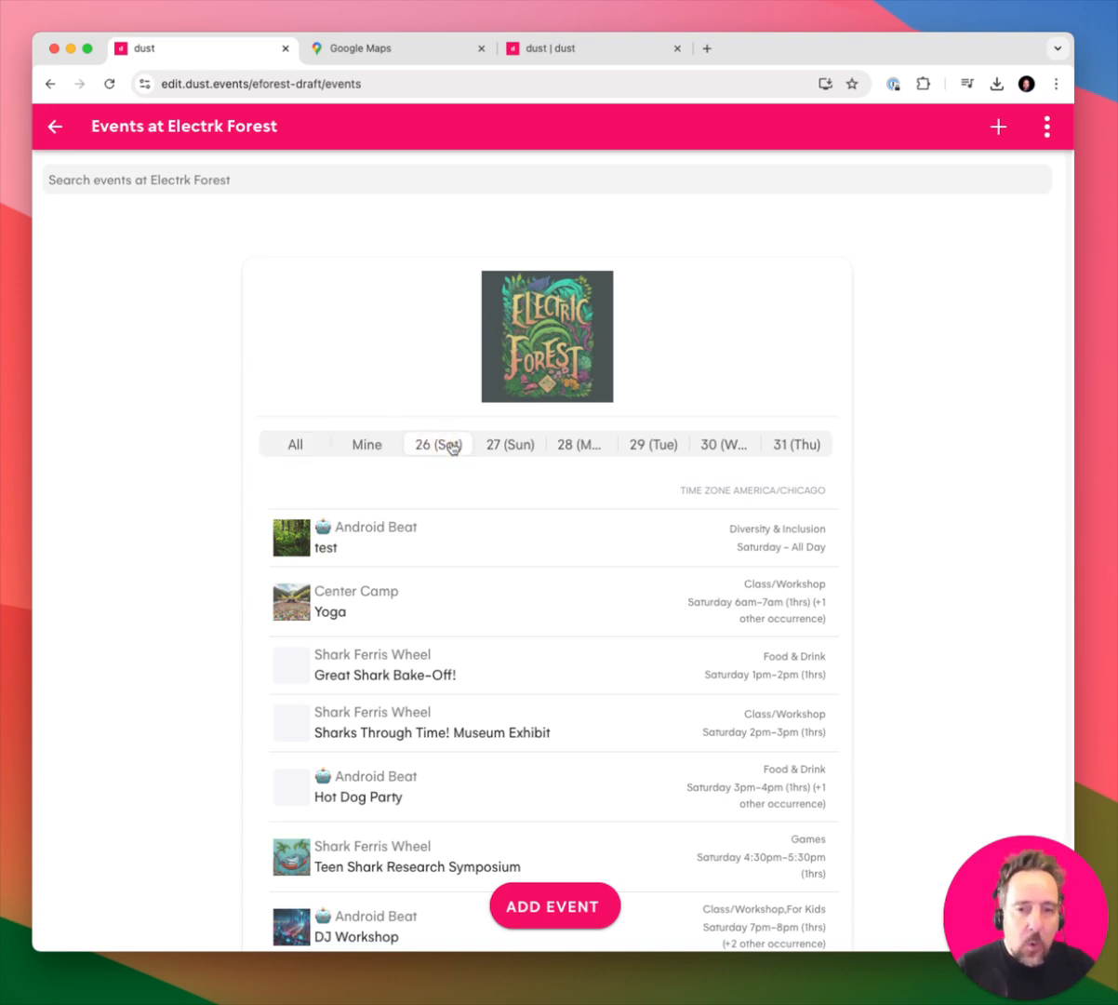
{"action": "left_click", "coordinate": [513, 447]}
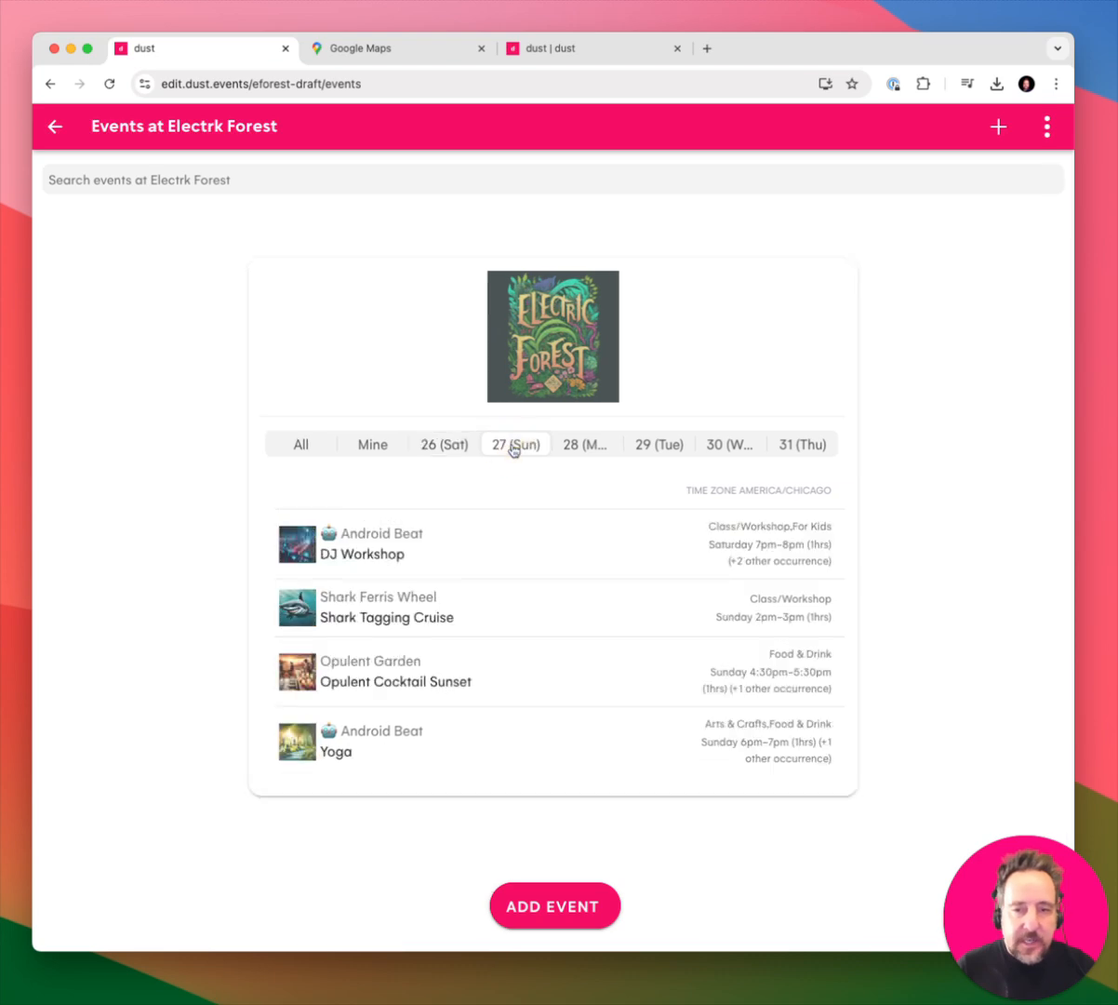
{"action": "left_click", "coordinate": [588, 449]}
{"action": "left_click", "coordinate": [660, 449]}
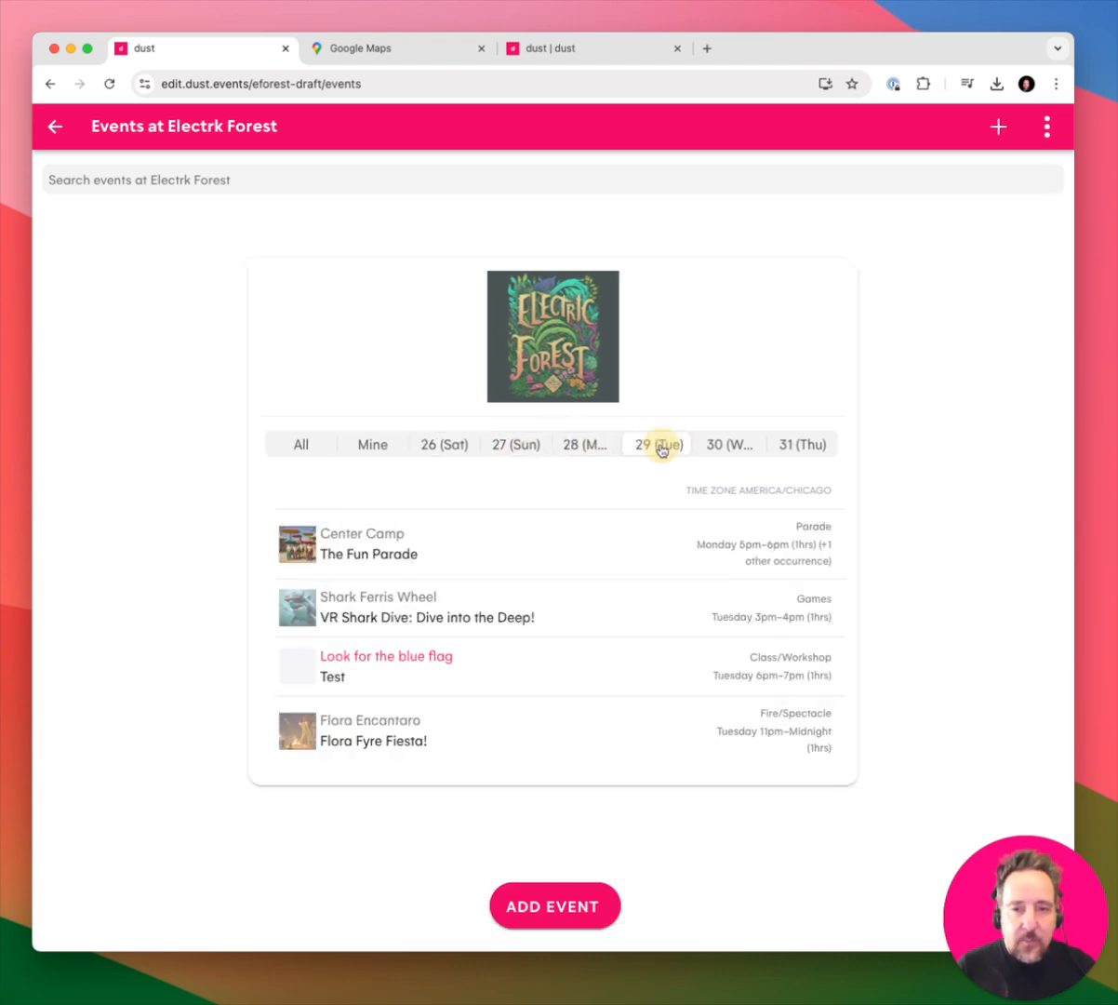
{"action": "left_click", "coordinate": [733, 448]}
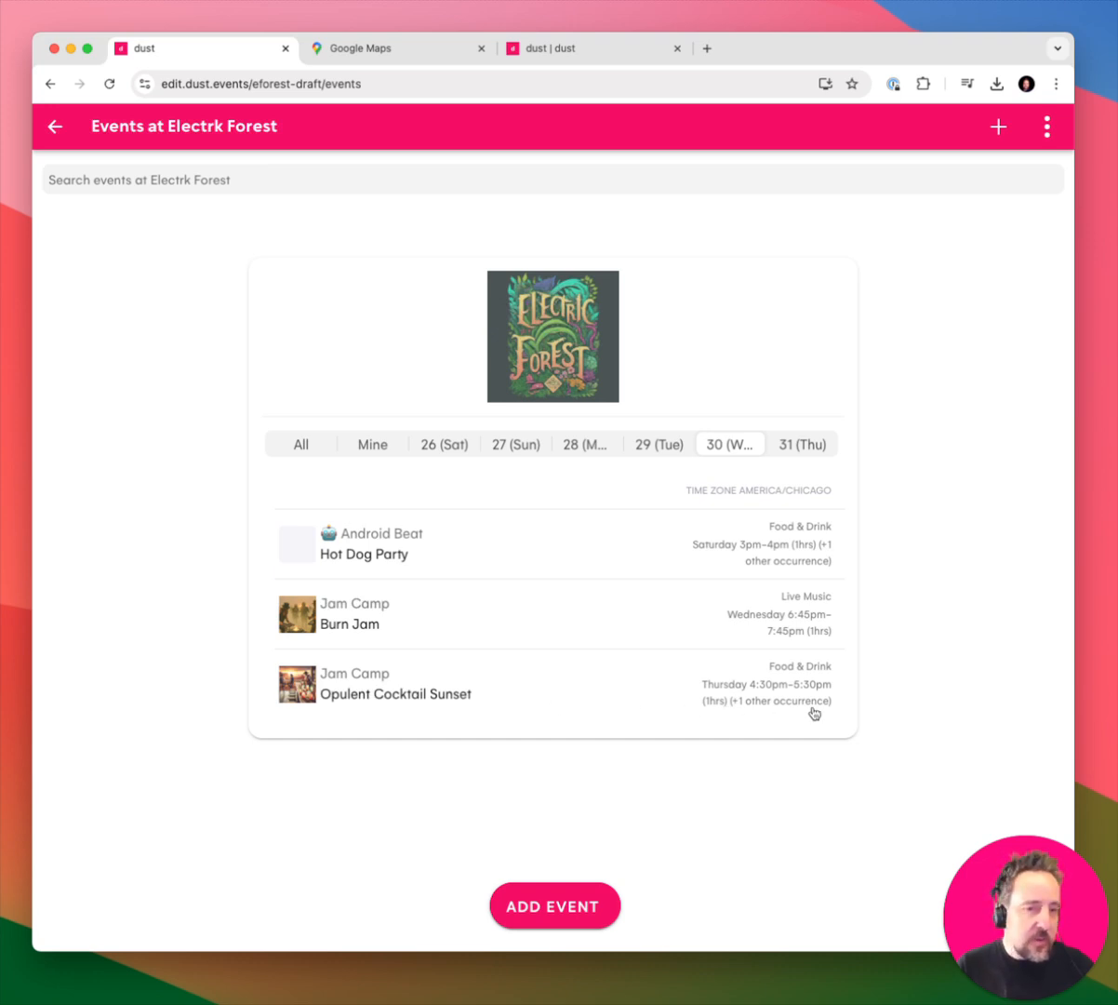
{"action": "left_click", "coordinate": [815, 447]}
{"action": "left_click", "coordinate": [510, 448]}
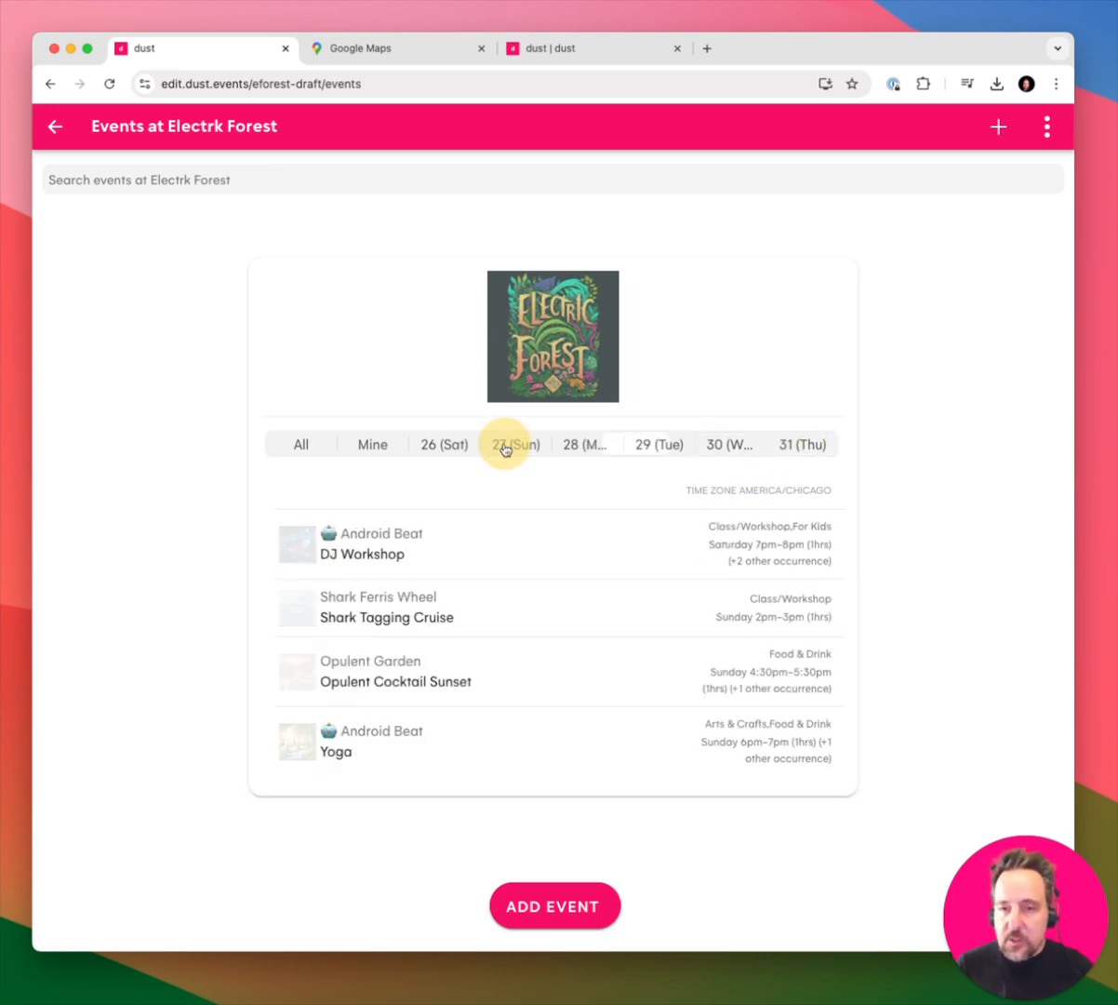
{"action": "left_click", "coordinate": [307, 446]}
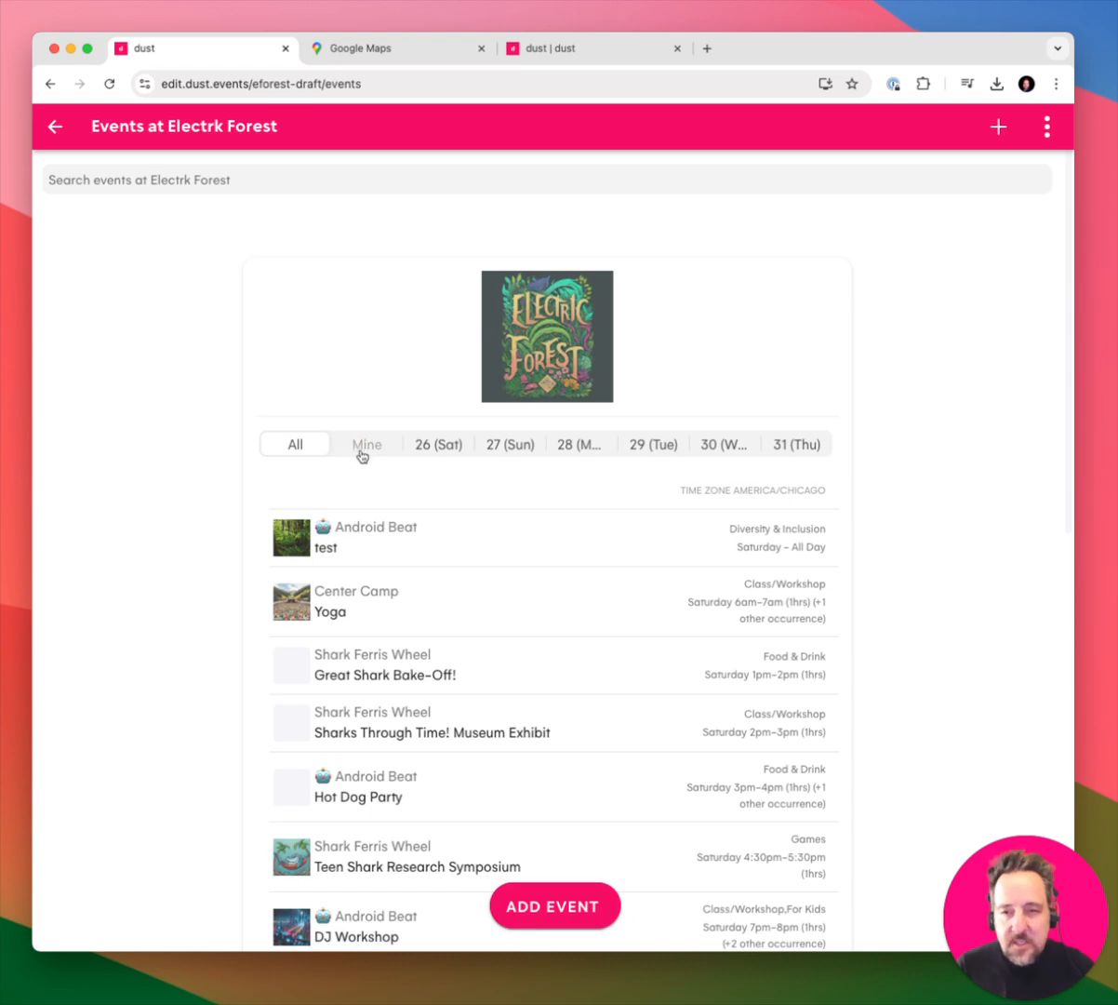
{"action": "left_click", "coordinate": [363, 445]}
{"action": "left_click", "coordinate": [432, 448]}
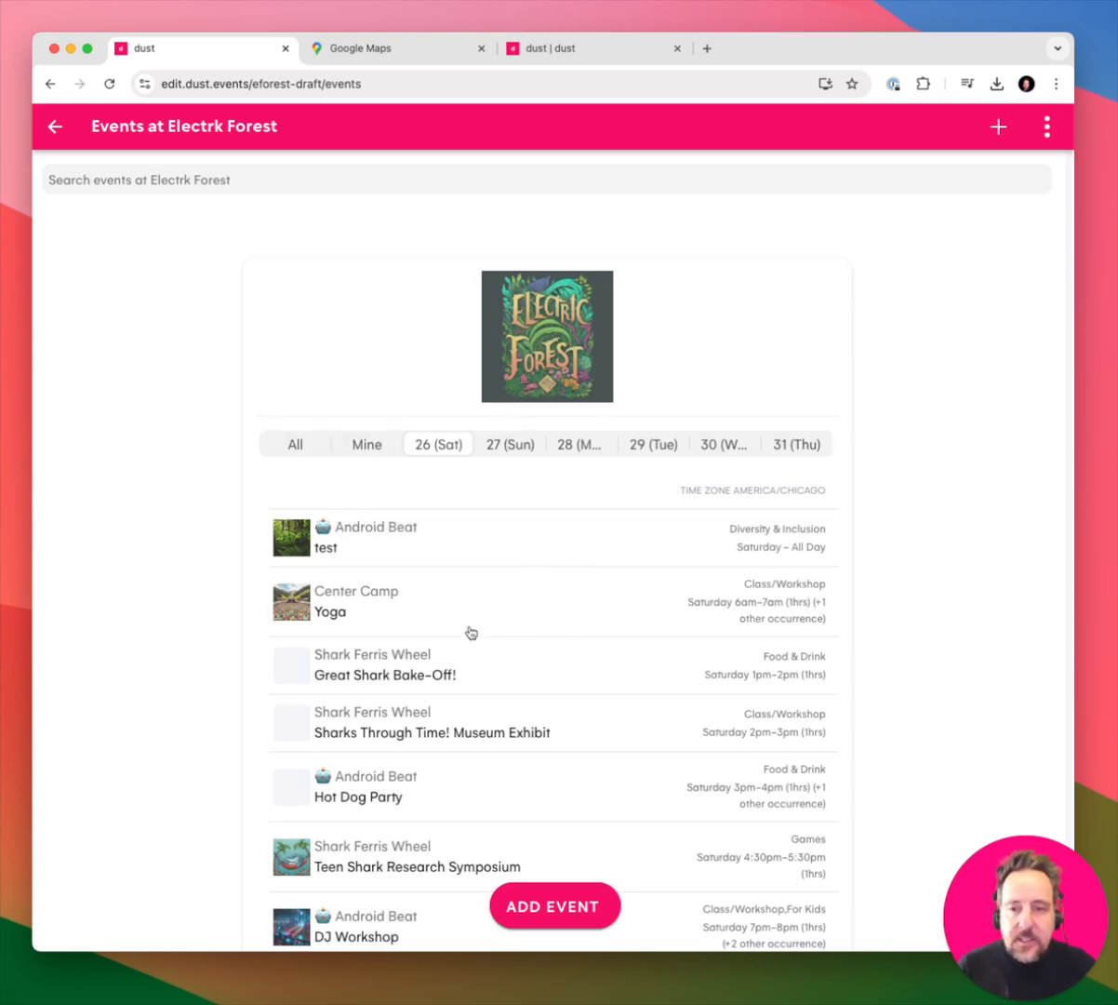
{"action": "scroll", "coordinate": [476, 669], "scroll_direction": "down", "scroll_amount": 2}
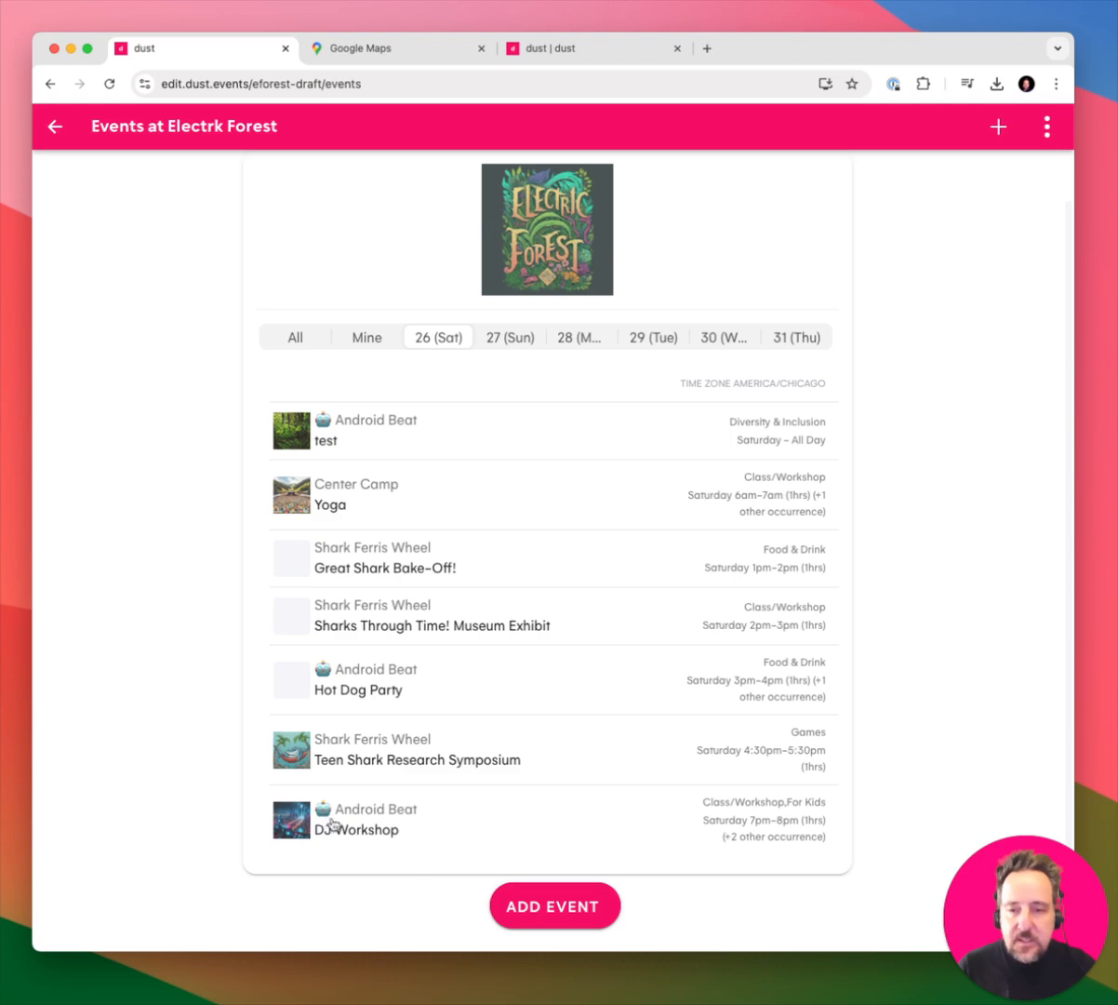
{"action": "scroll", "coordinate": [325, 827], "scroll_direction": "up", "scroll_amount": 2}
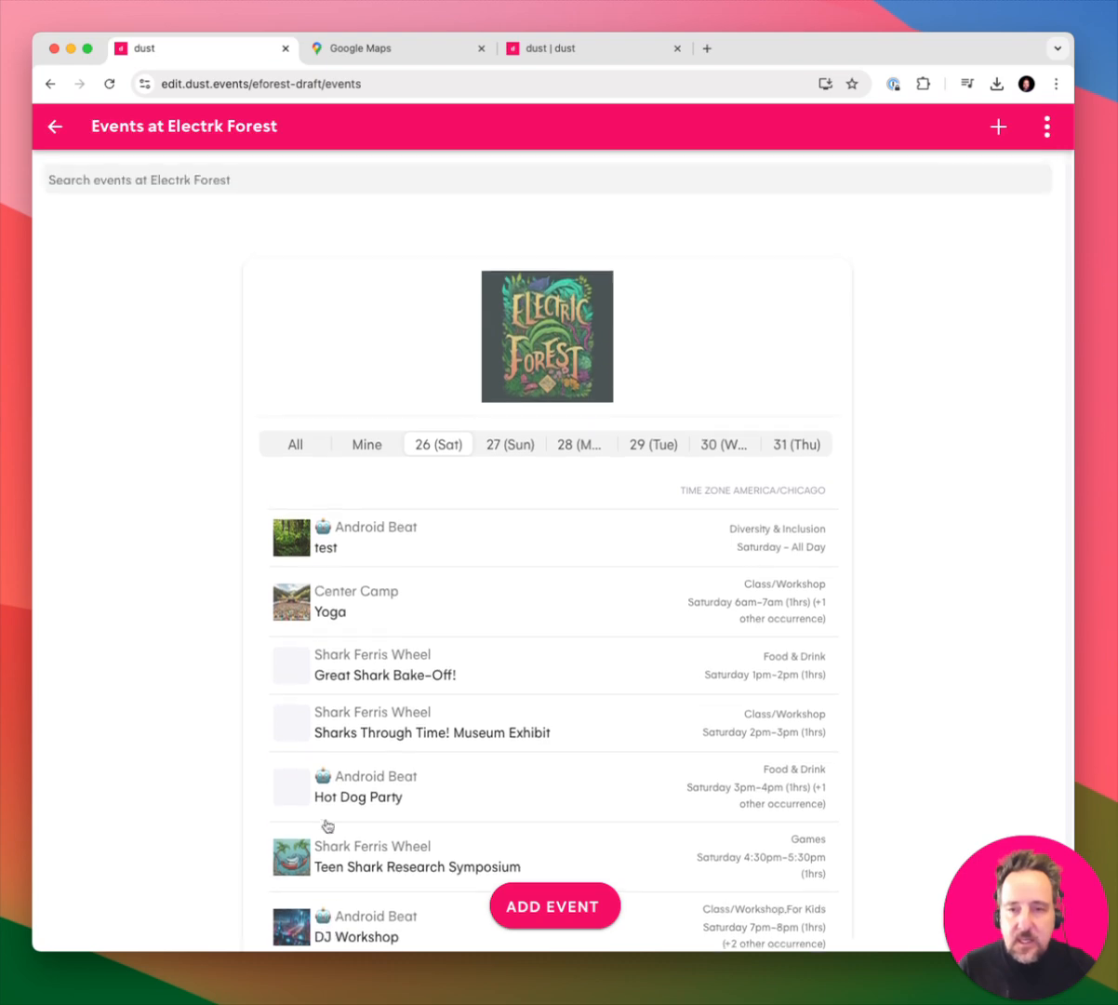
- Open the "test" event at Android Beat for editing and view the available locations without changing the location
{"action": "left_click", "coordinate": [463, 543]}
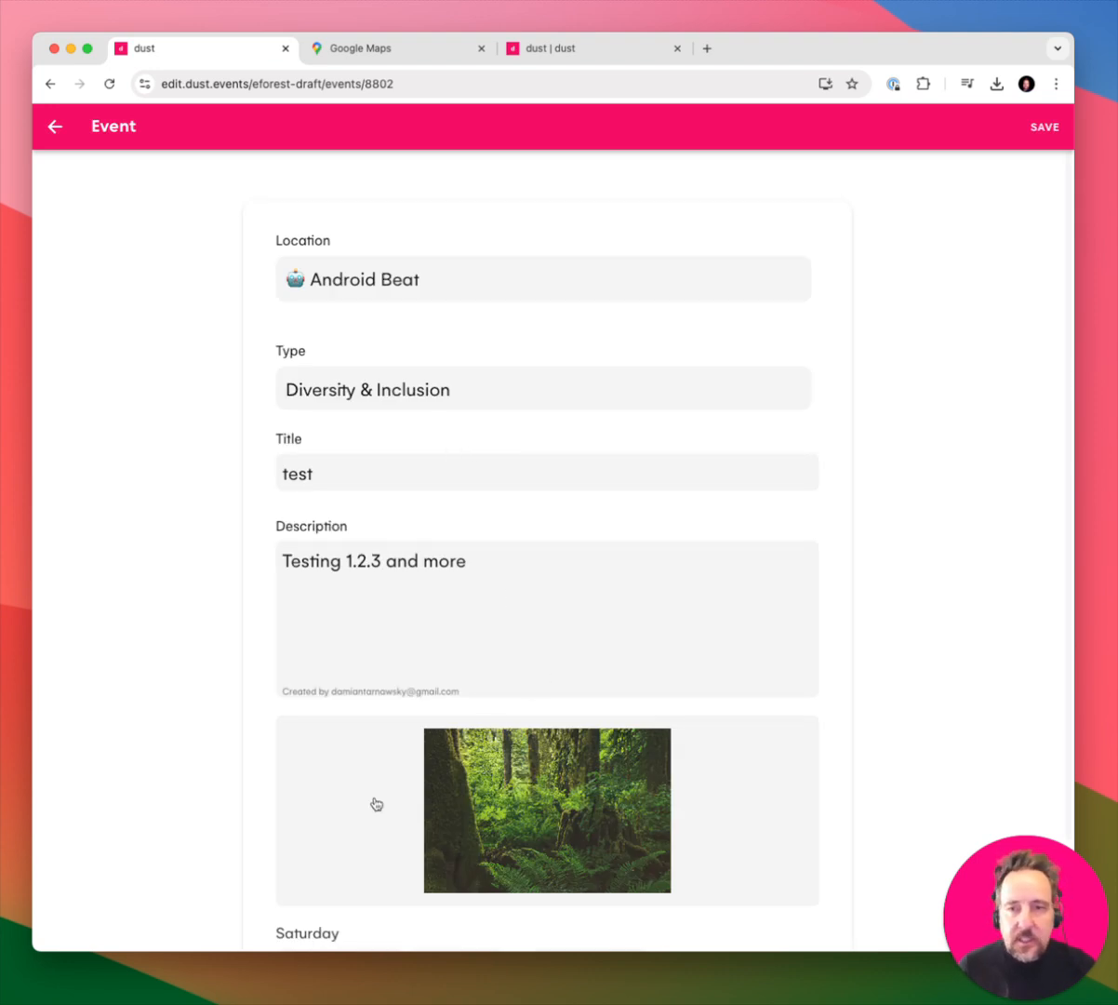
{"action": "left_click", "coordinate": [405, 283]}
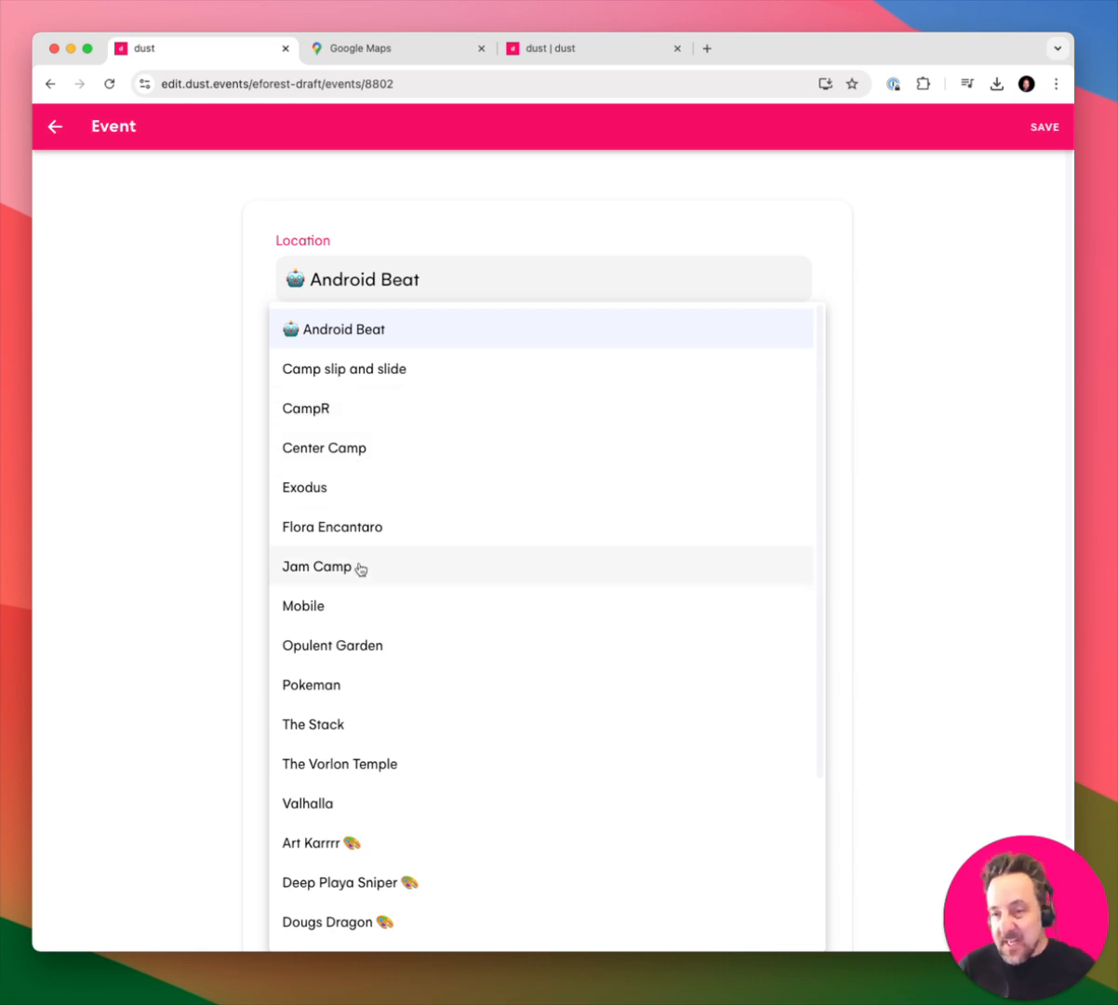
{"action": "left_click", "coordinate": [131, 578]}
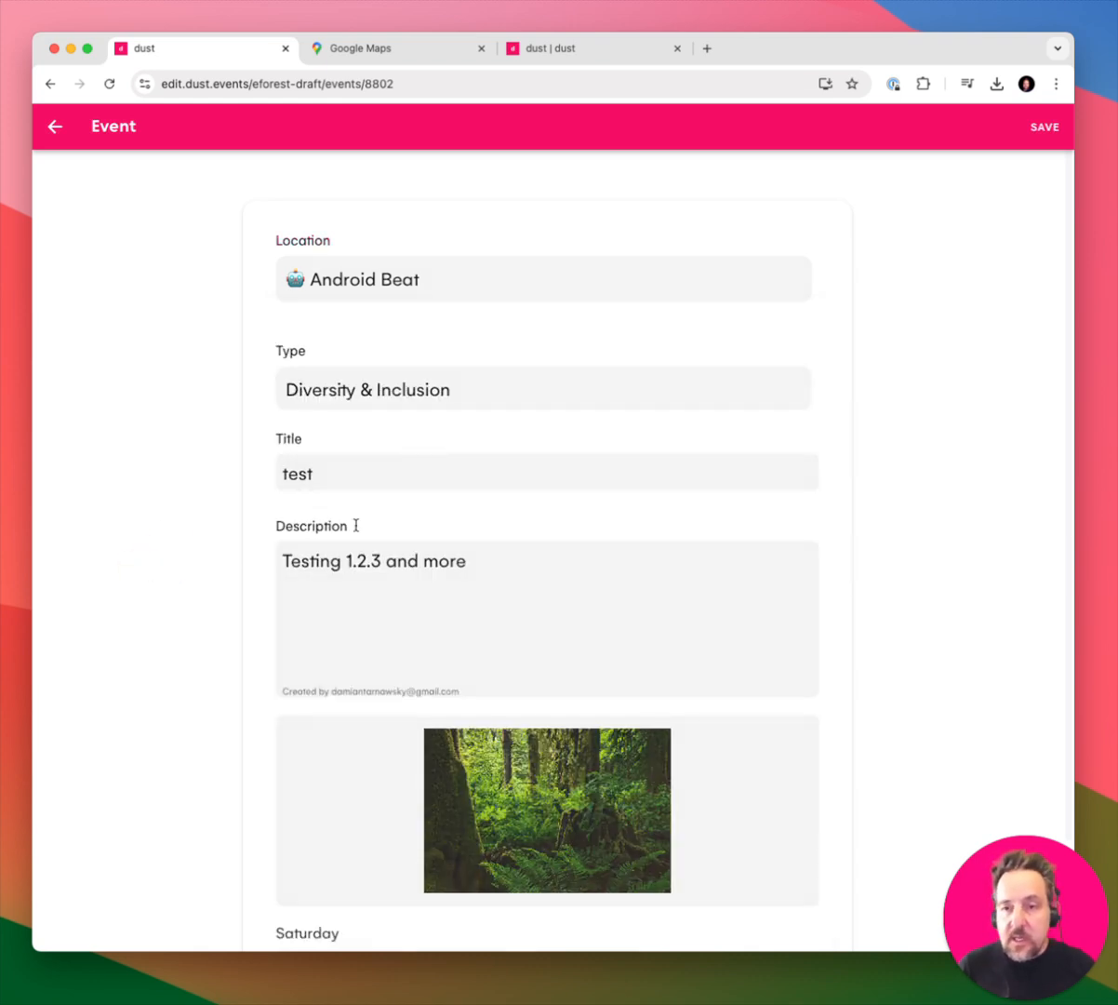
- Add Food & Drink and For Kids to the event's types, keeping Diversity & Inclusion
{"action": "left_click", "coordinate": [316, 399]}
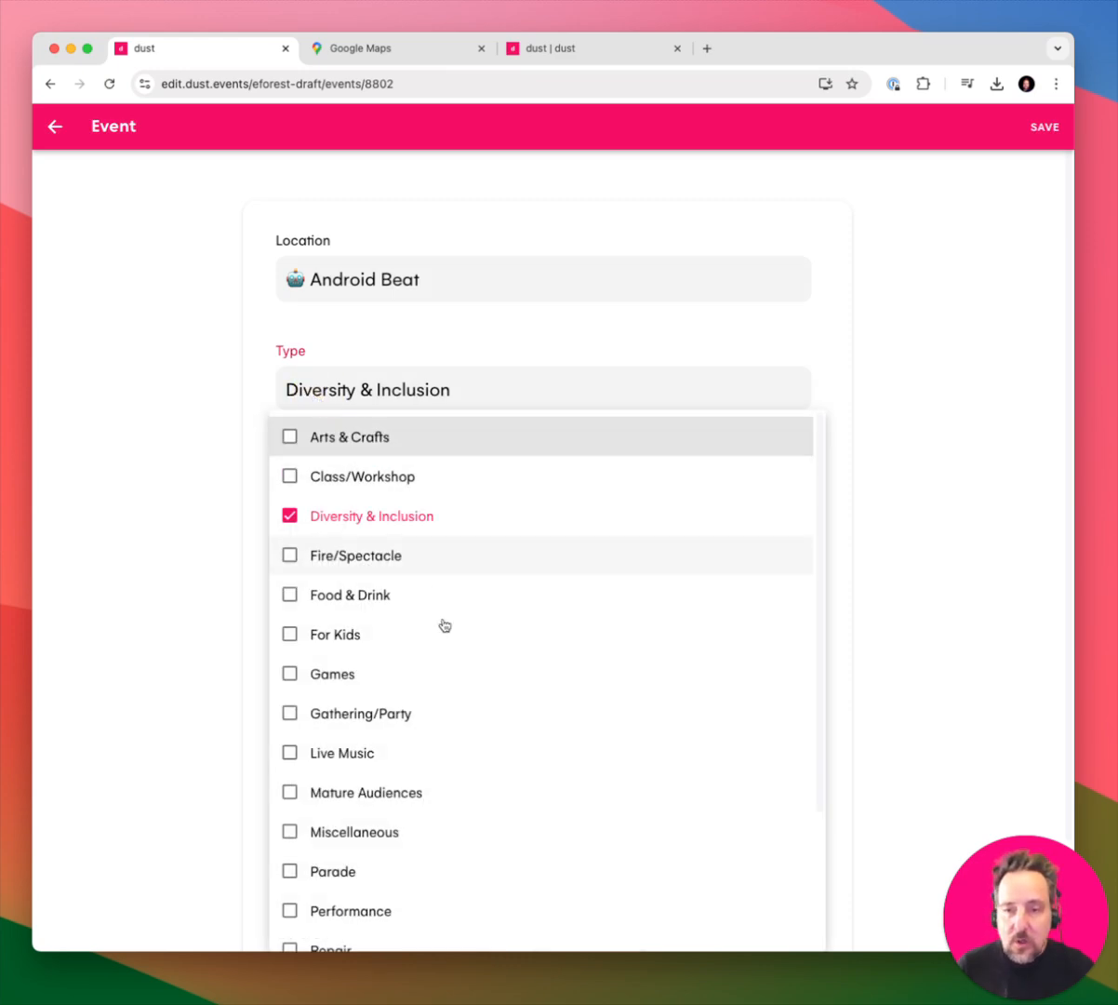
{"action": "left_click", "coordinate": [354, 603]}
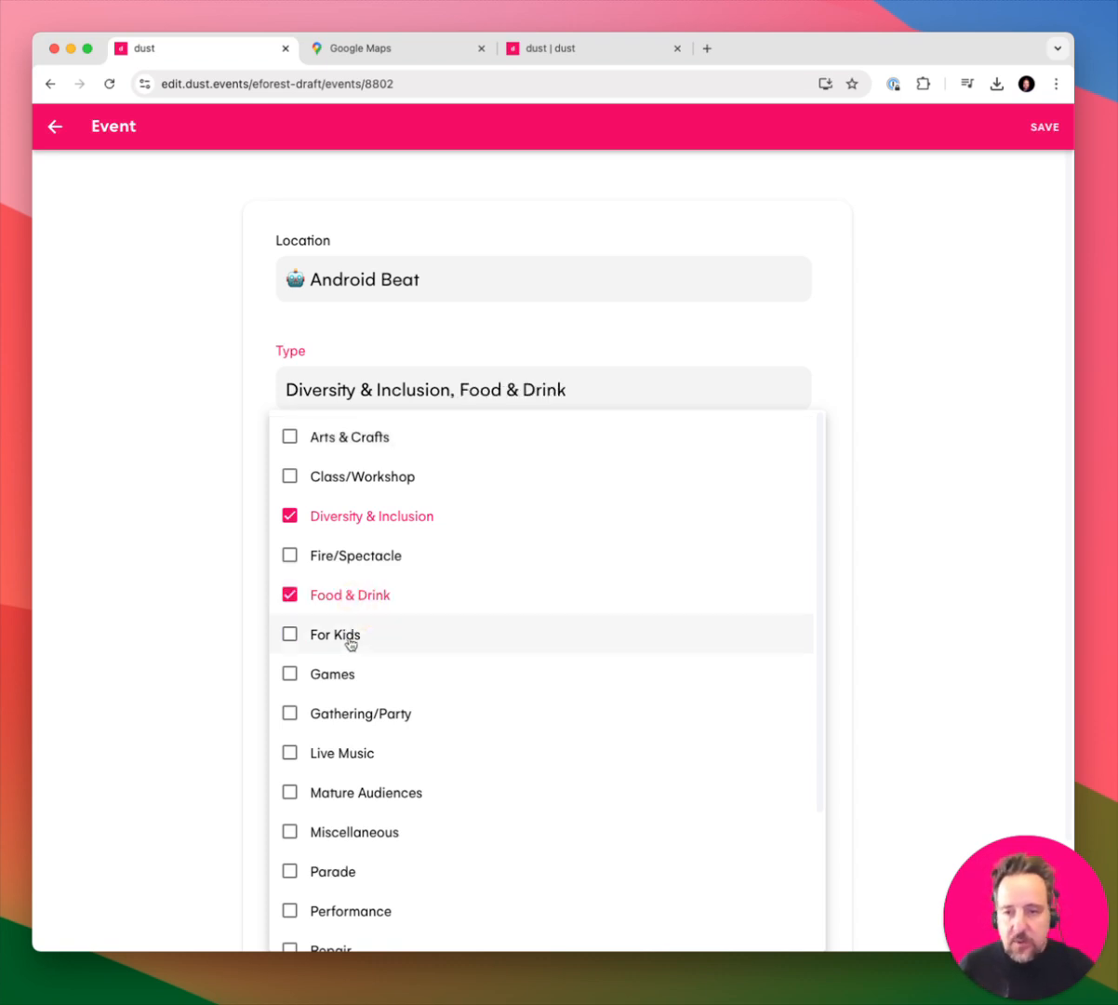
{"action": "left_click", "coordinate": [349, 636]}
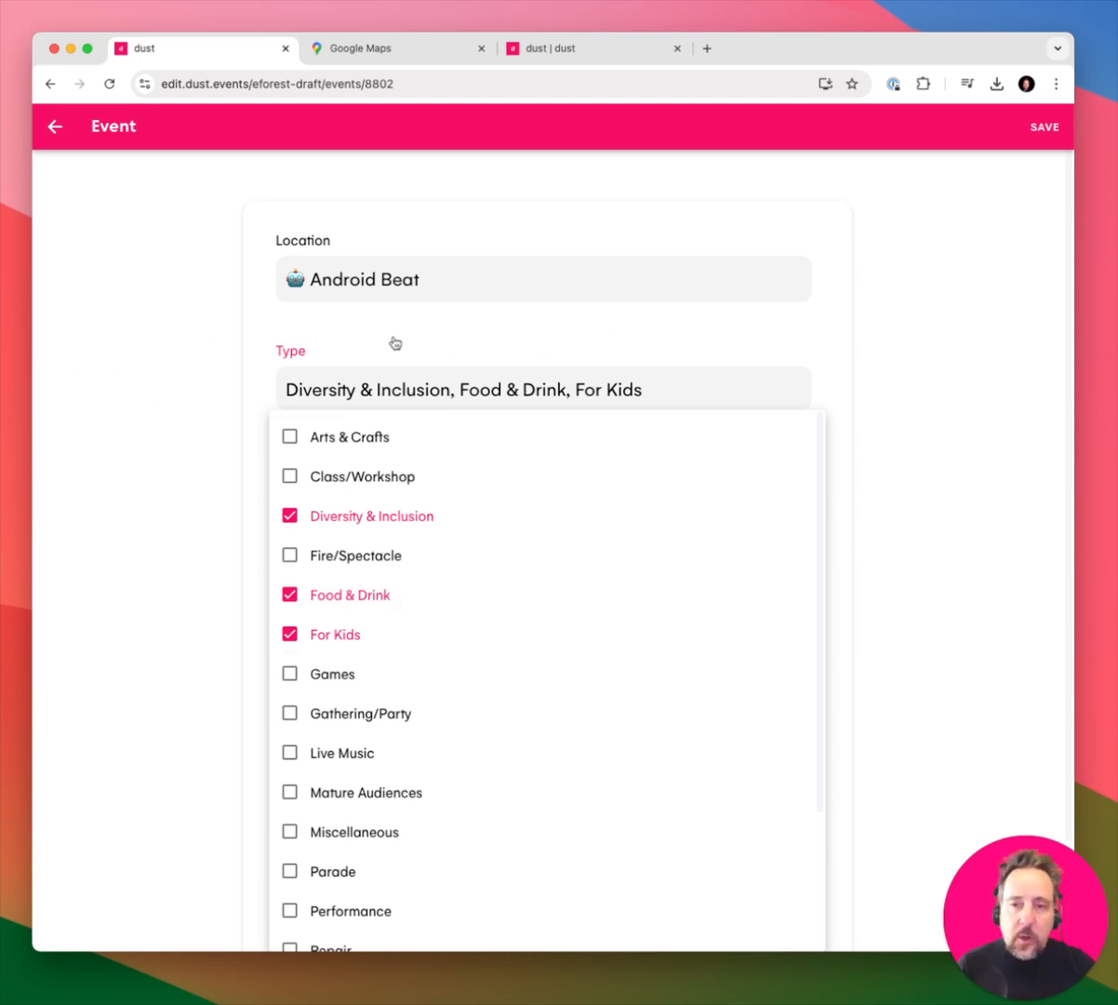
{"action": "left_click", "coordinate": [211, 458]}
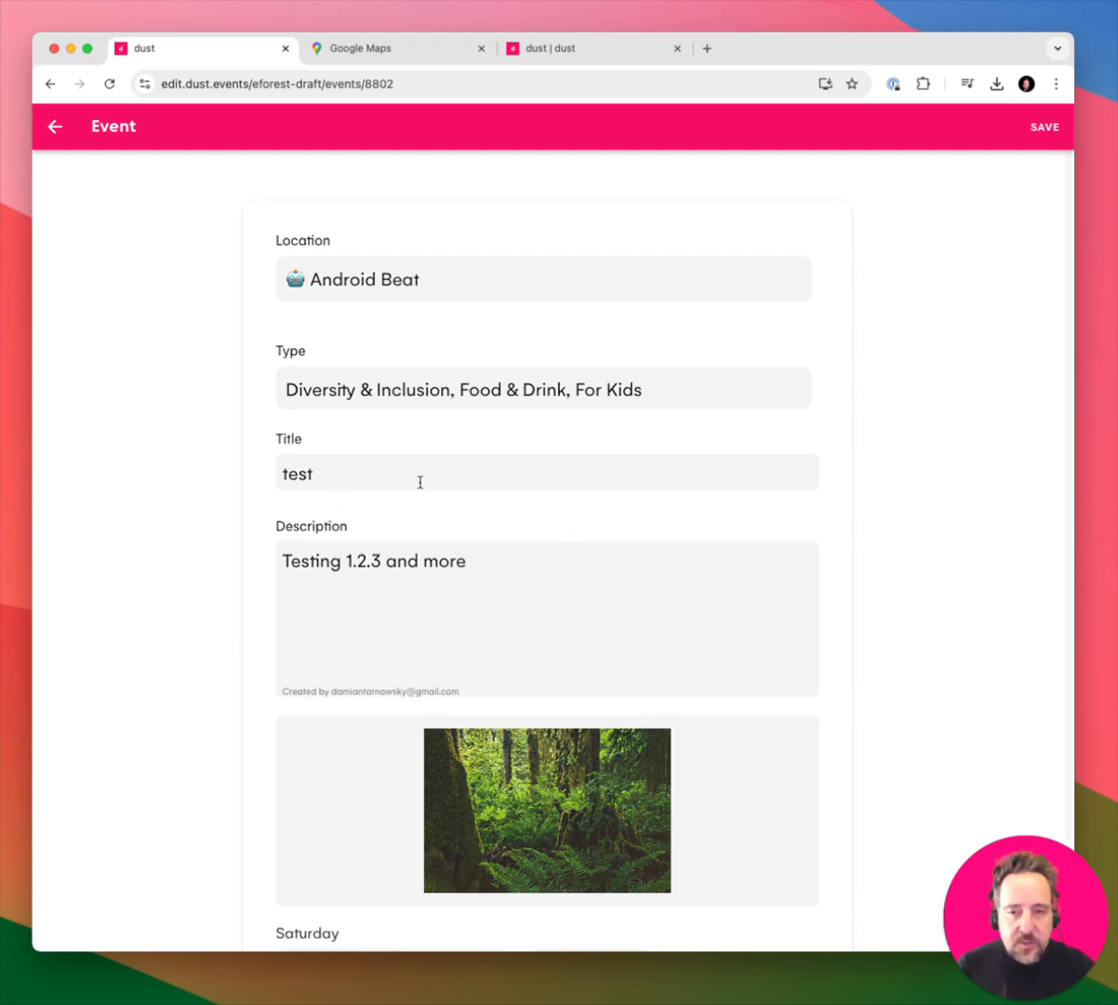
{"action": "left_click", "coordinate": [524, 590]}
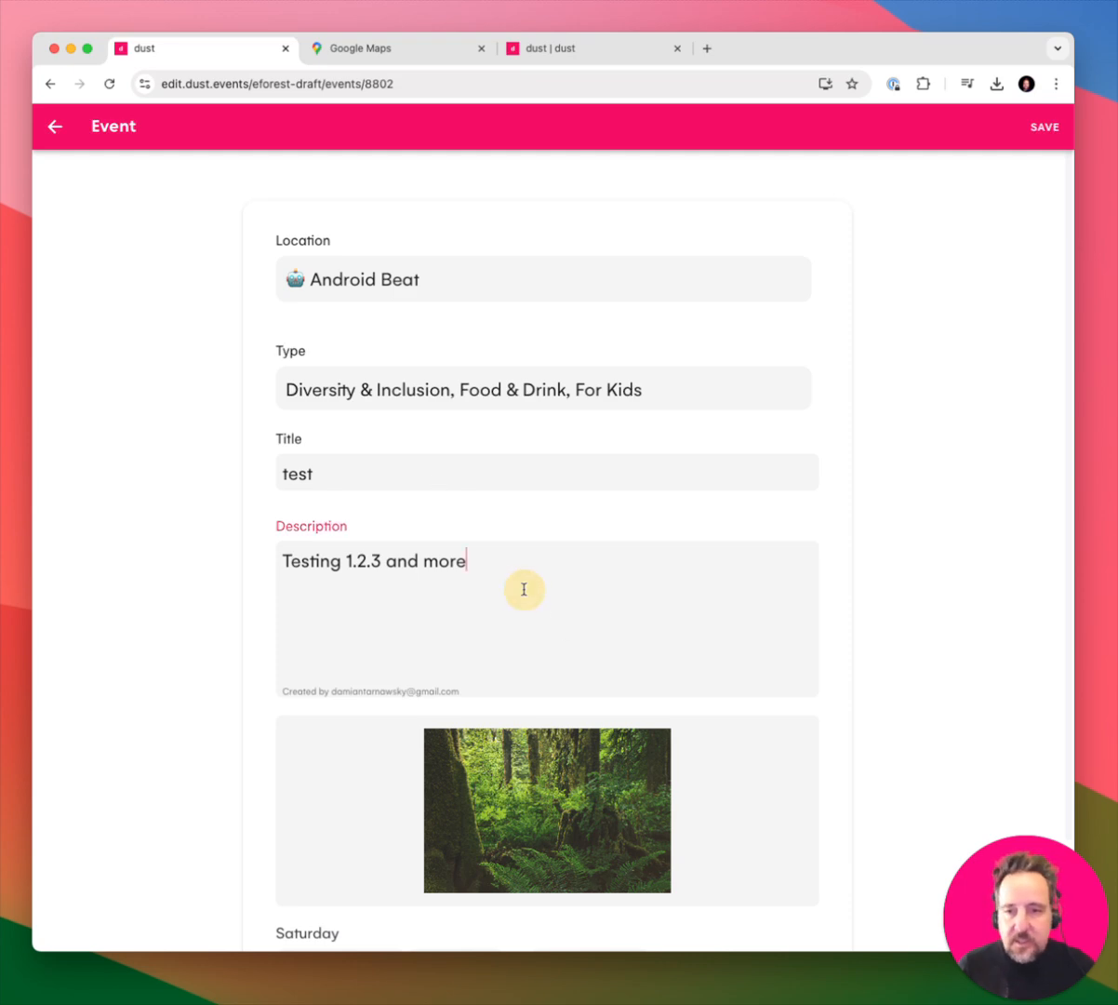
- Set the date of the event's occurrence to Mar 22, 2025
{"action": "scroll", "coordinate": [513, 671], "scroll_direction": "down", "scroll_amount": 3}
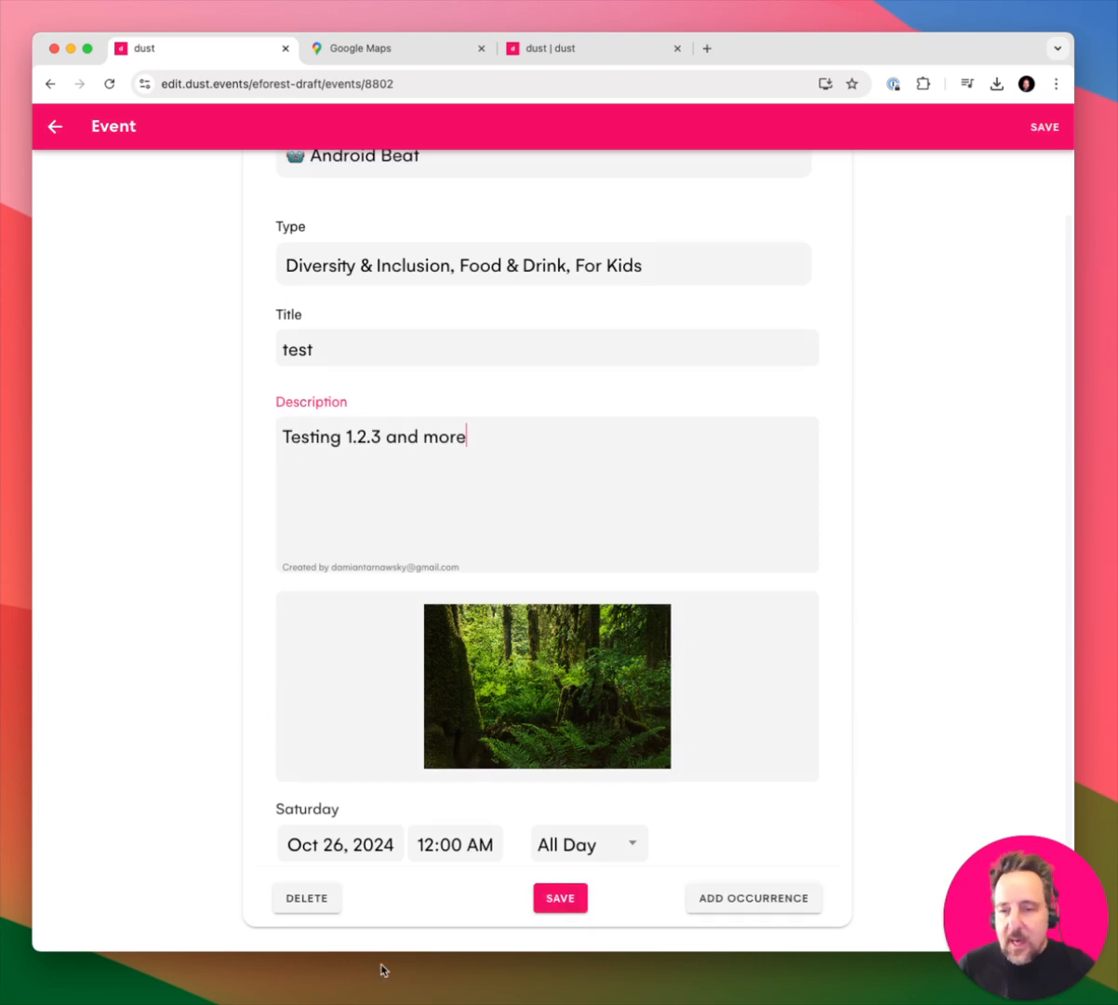
{"action": "left_click", "coordinate": [337, 852]}
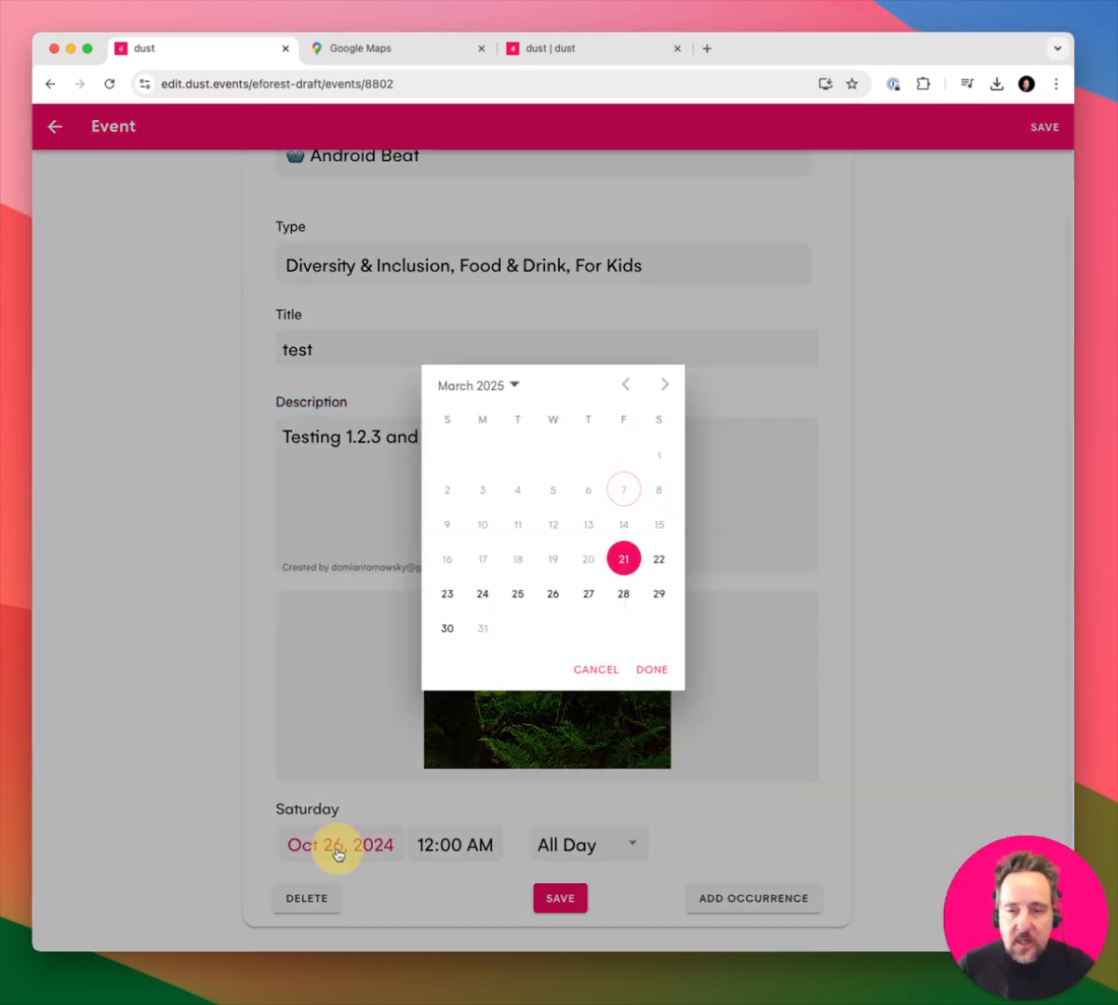
{"action": "left_click", "coordinate": [659, 561]}
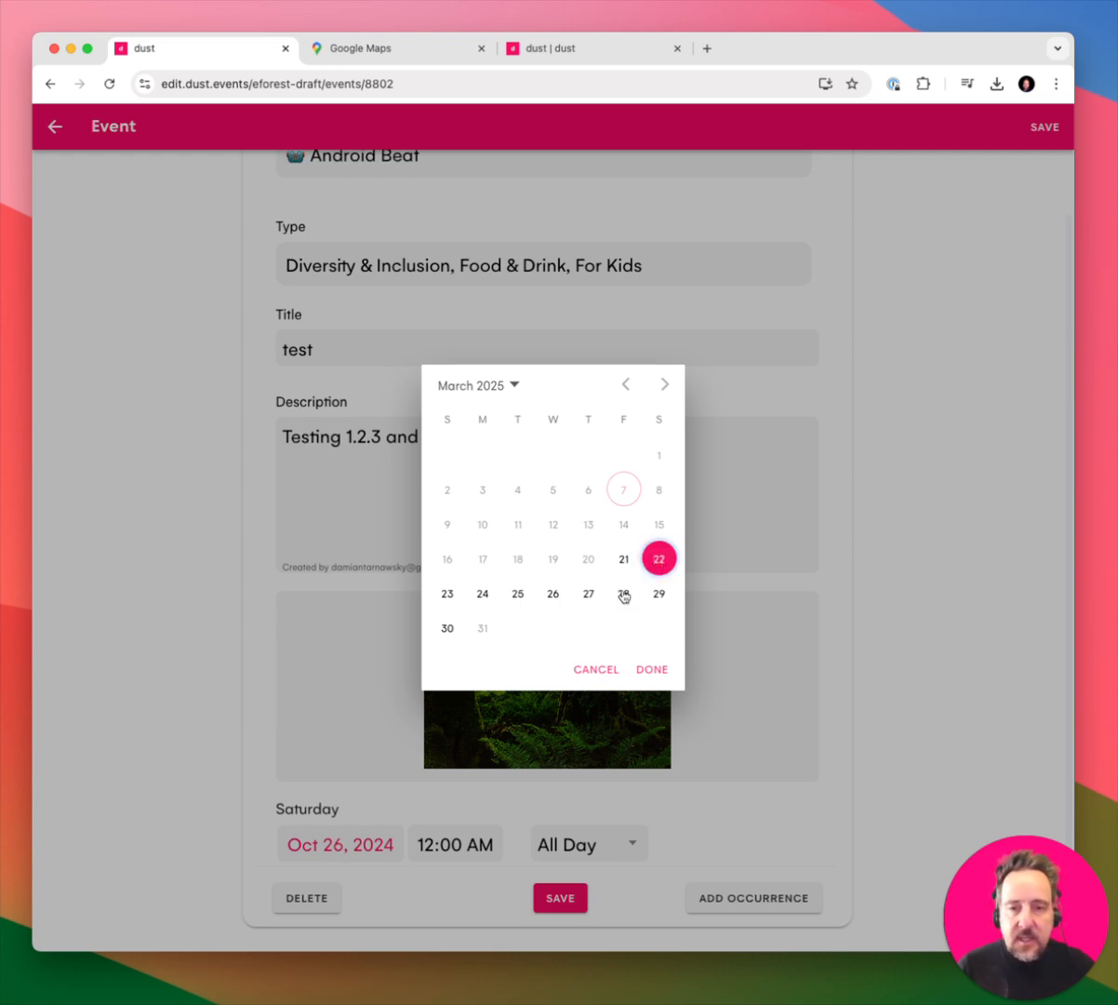
{"action": "left_click", "coordinate": [650, 669]}
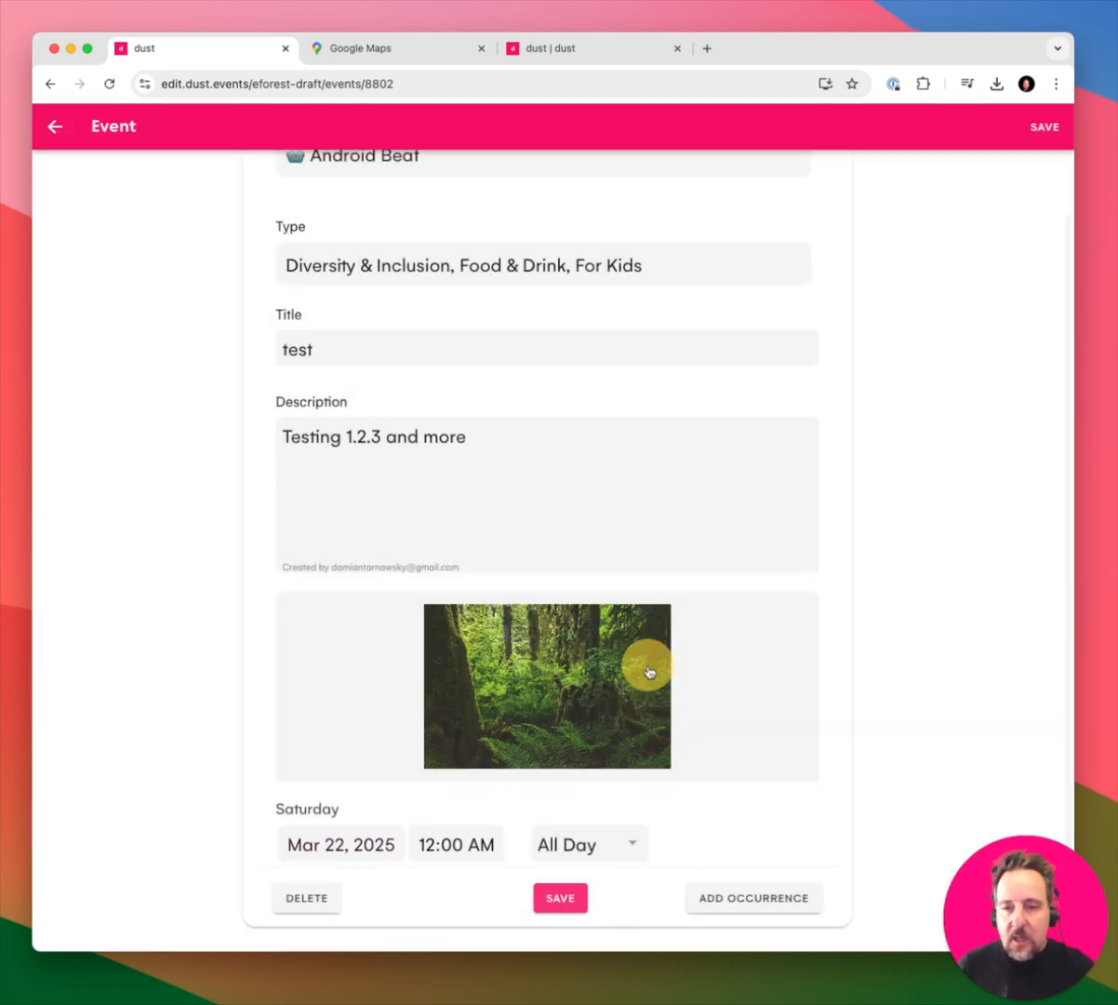
- Set the start time of the Saturday occurrence to 1:30 PM
{"action": "left_click", "coordinate": [454, 846]}
{"action": "left_click", "coordinate": [510, 536]}
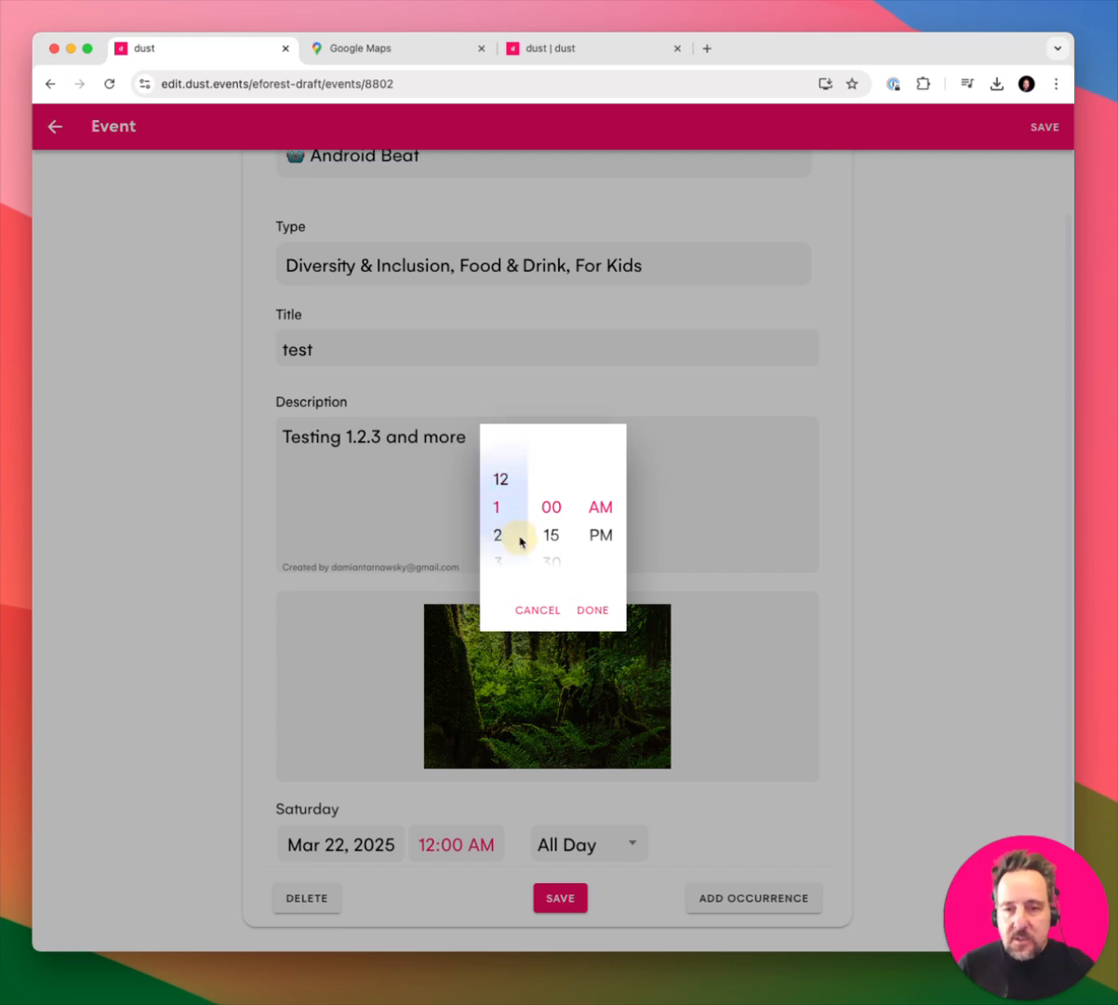
{"action": "left_click", "coordinate": [554, 562]}
{"action": "left_click", "coordinate": [591, 542]}
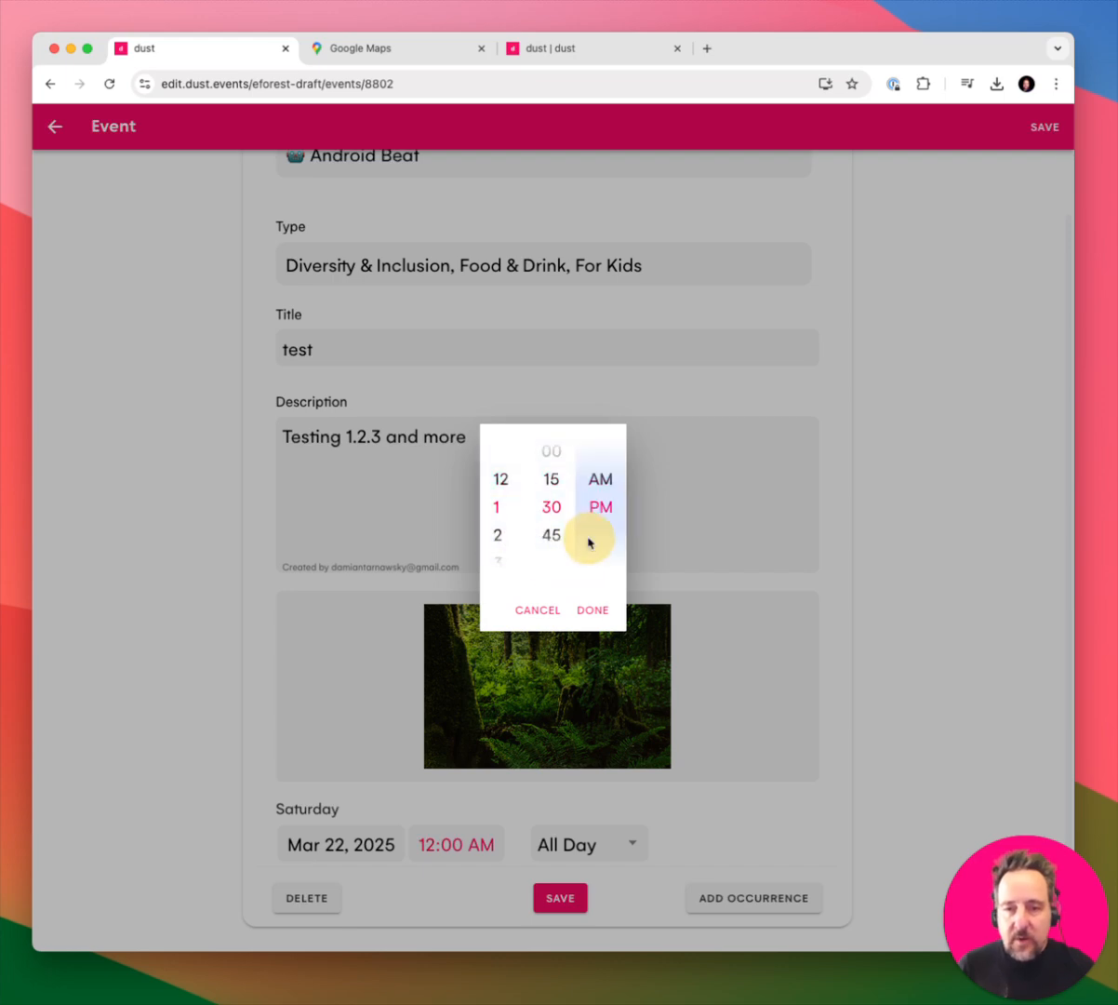
{"action": "left_click", "coordinate": [592, 610]}
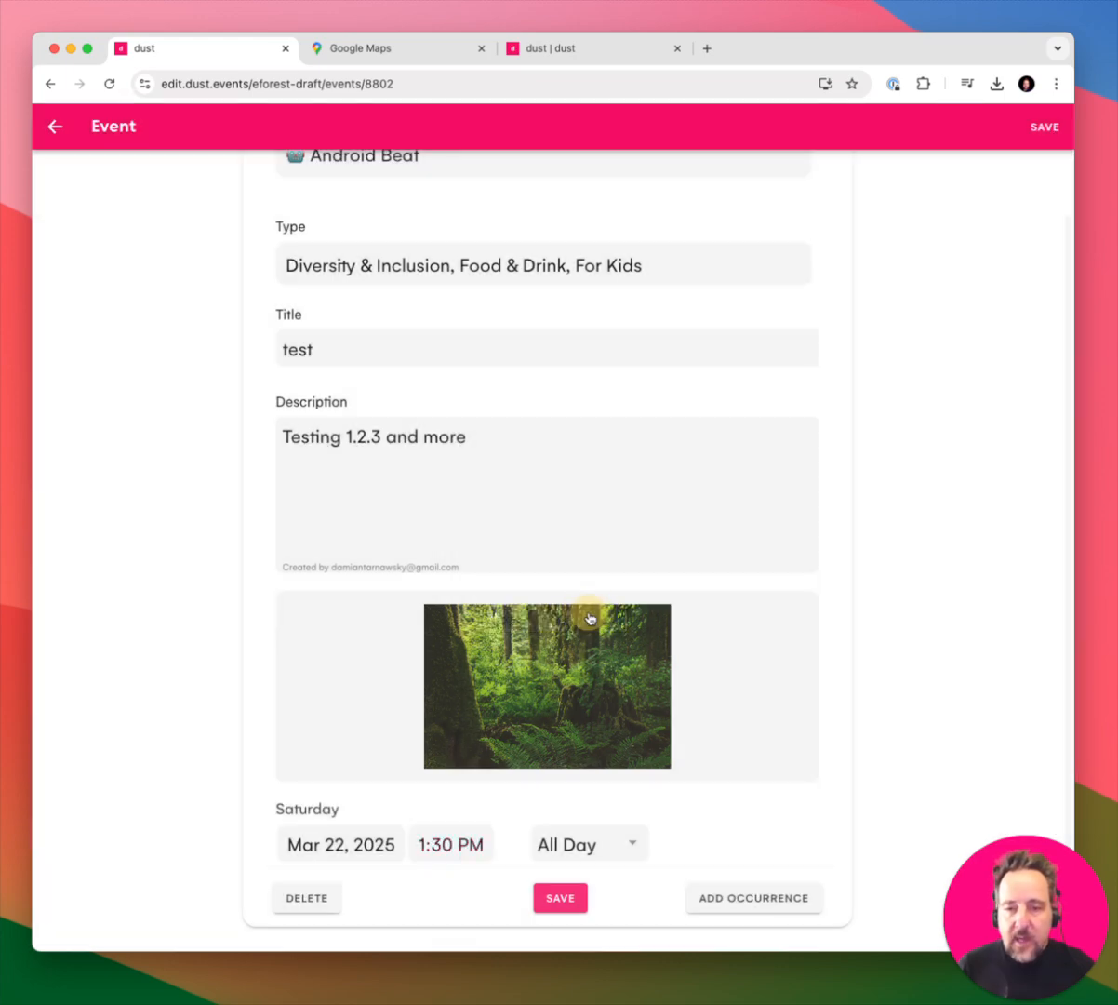
- Try durations of 1 hour and 15 mins for the Saturday occurrence, ending with 1.5 hours
{"action": "left_click", "coordinate": [606, 854]}
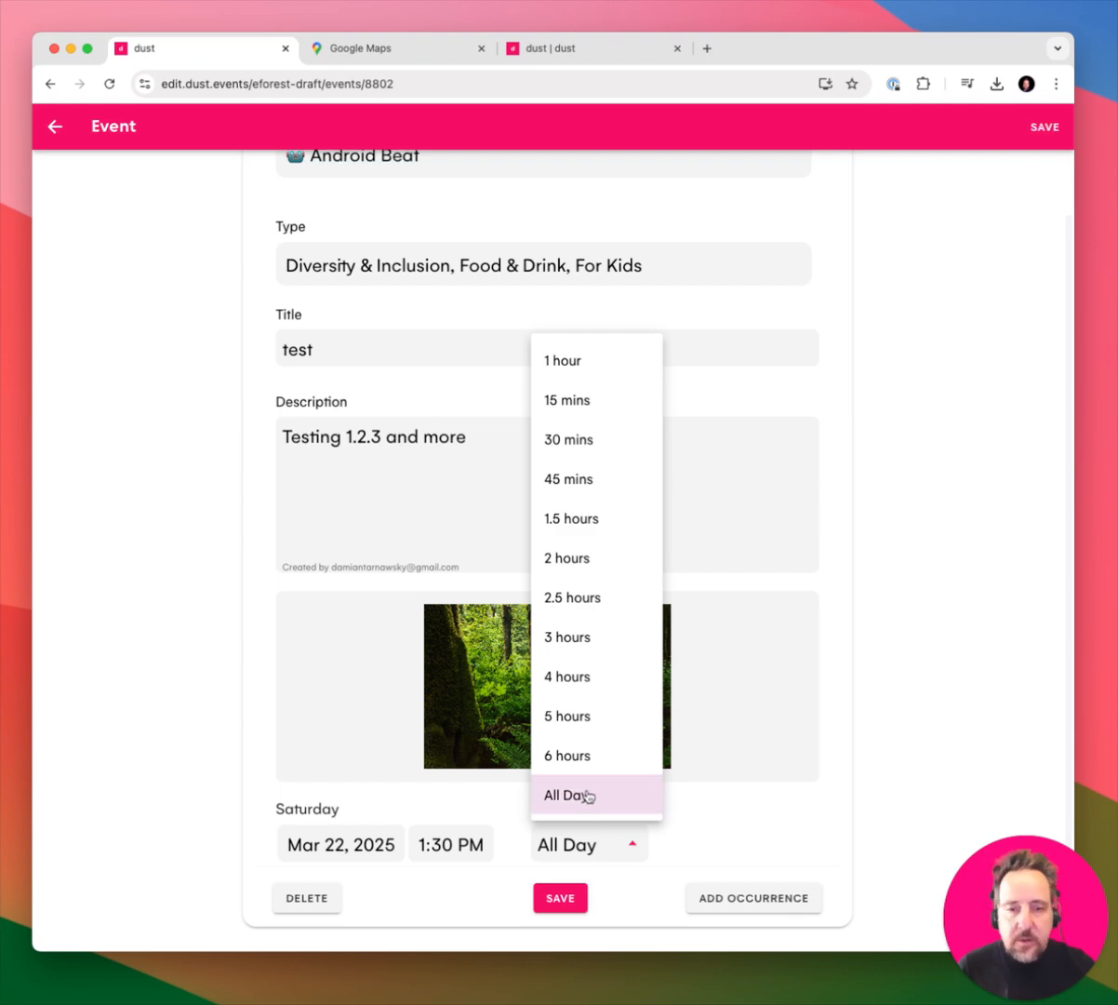
{"action": "left_click", "coordinate": [573, 360]}
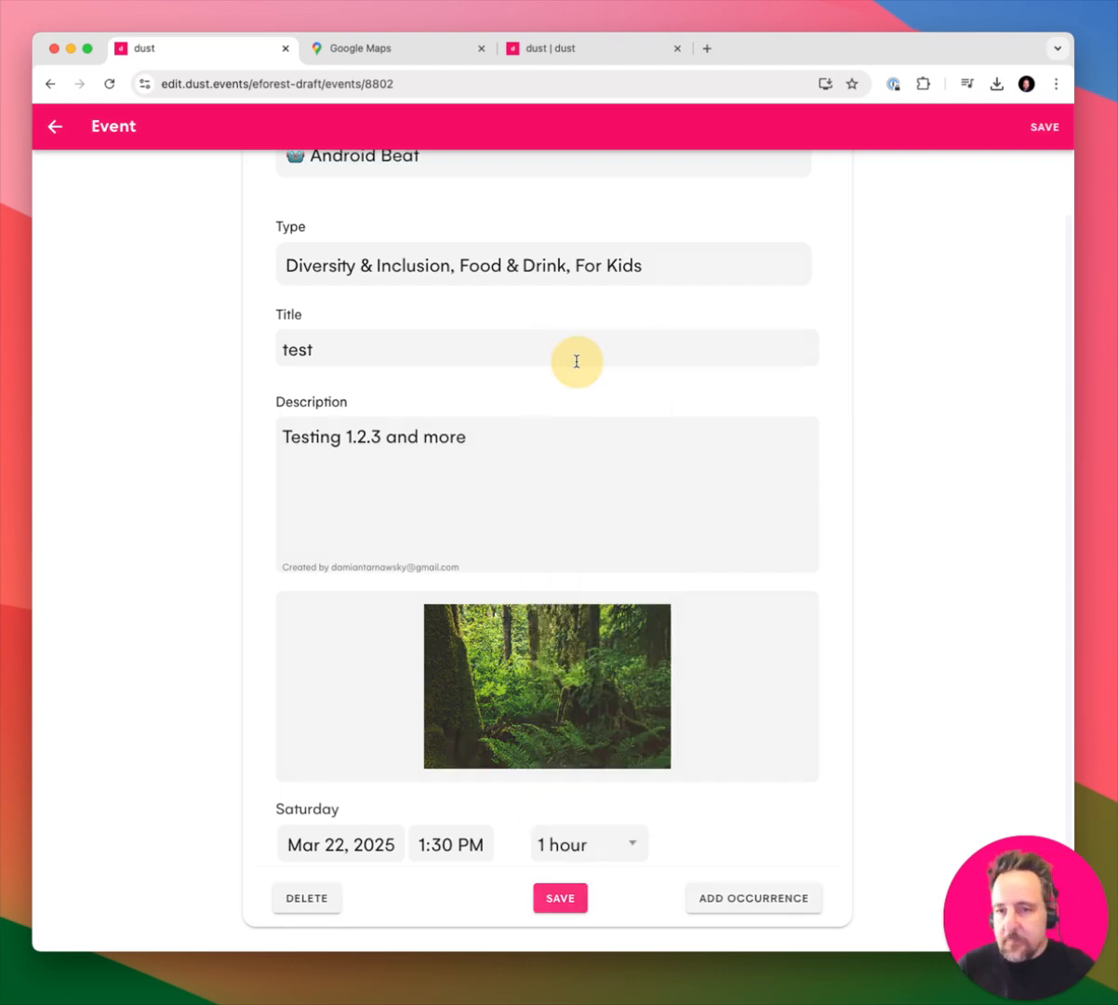
{"action": "left_click", "coordinate": [625, 841]}
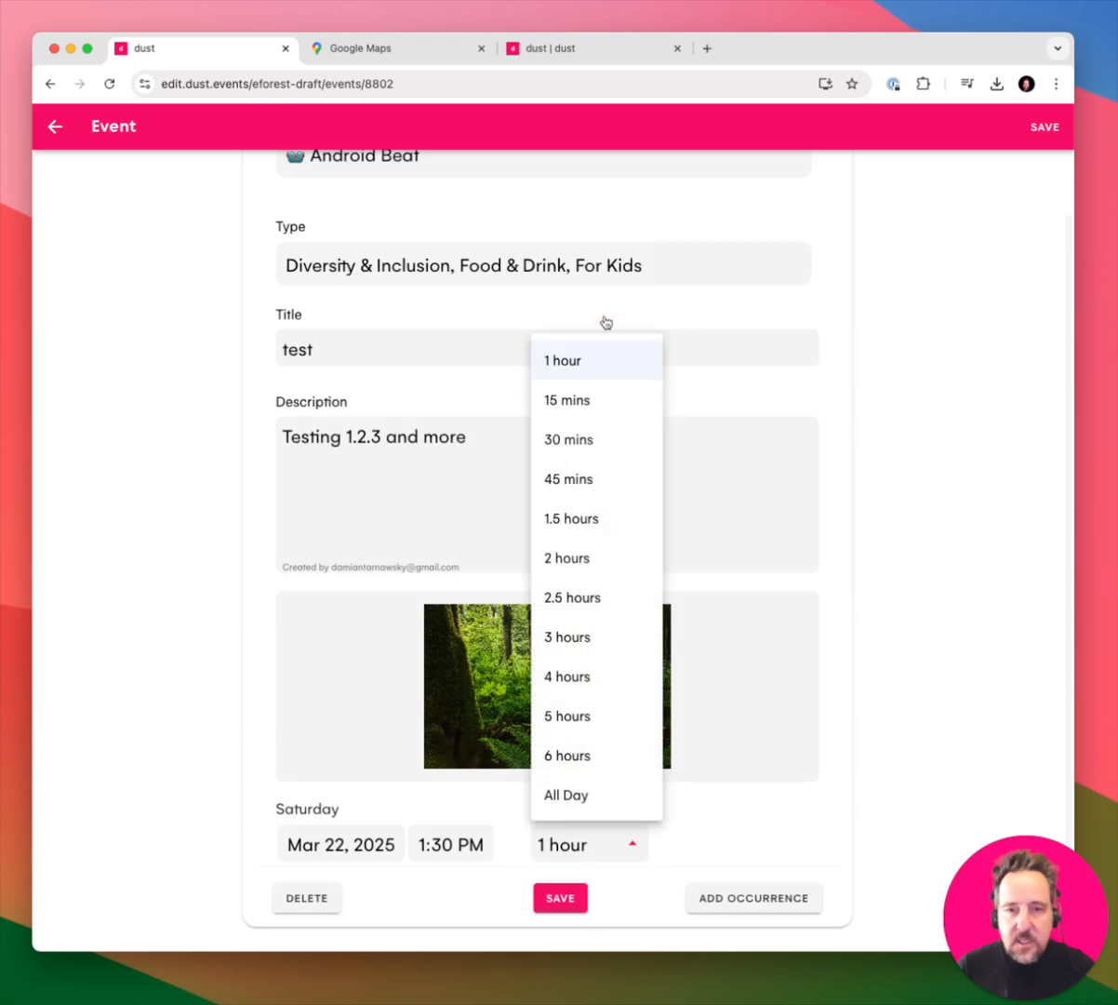
{"action": "left_click", "coordinate": [587, 395]}
{"action": "left_click", "coordinate": [564, 831]}
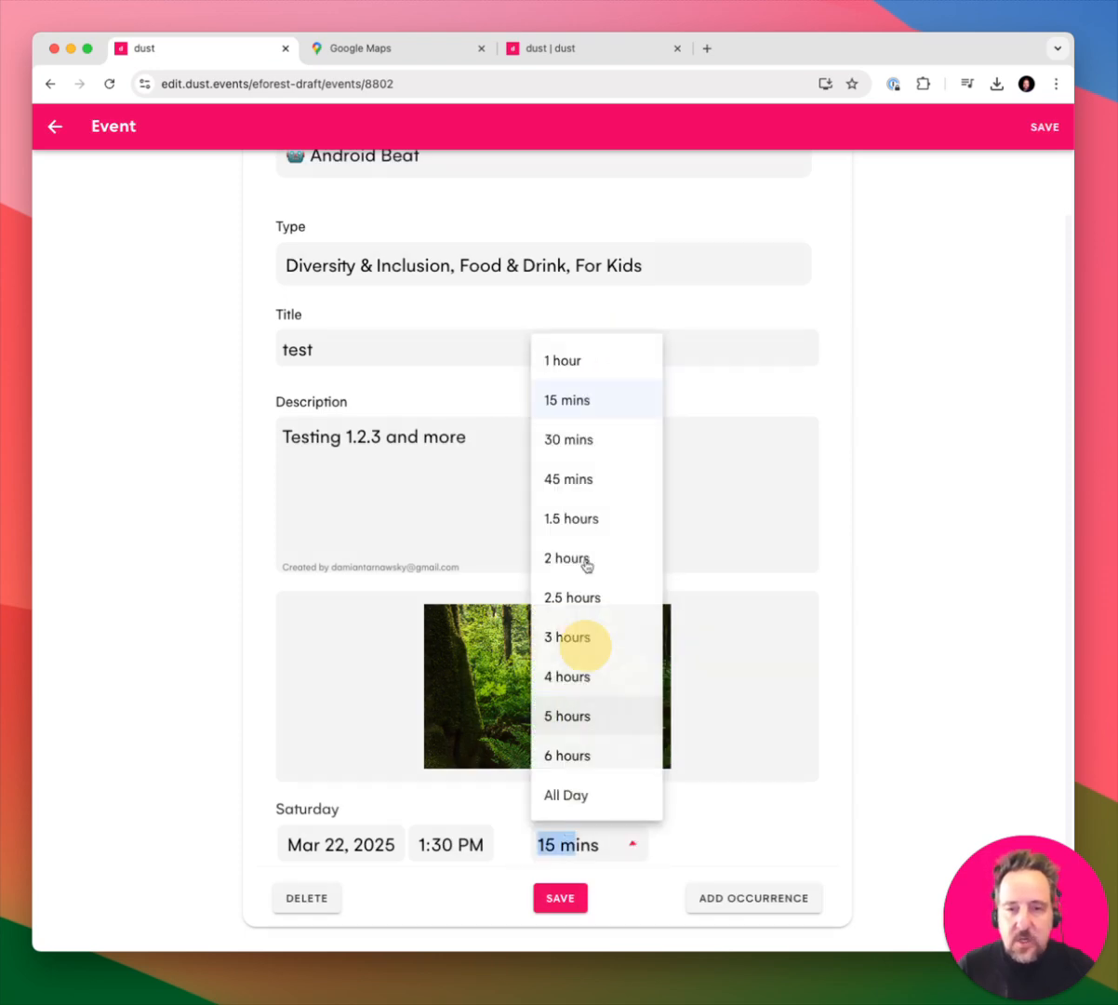
{"action": "left_click", "coordinate": [610, 517]}
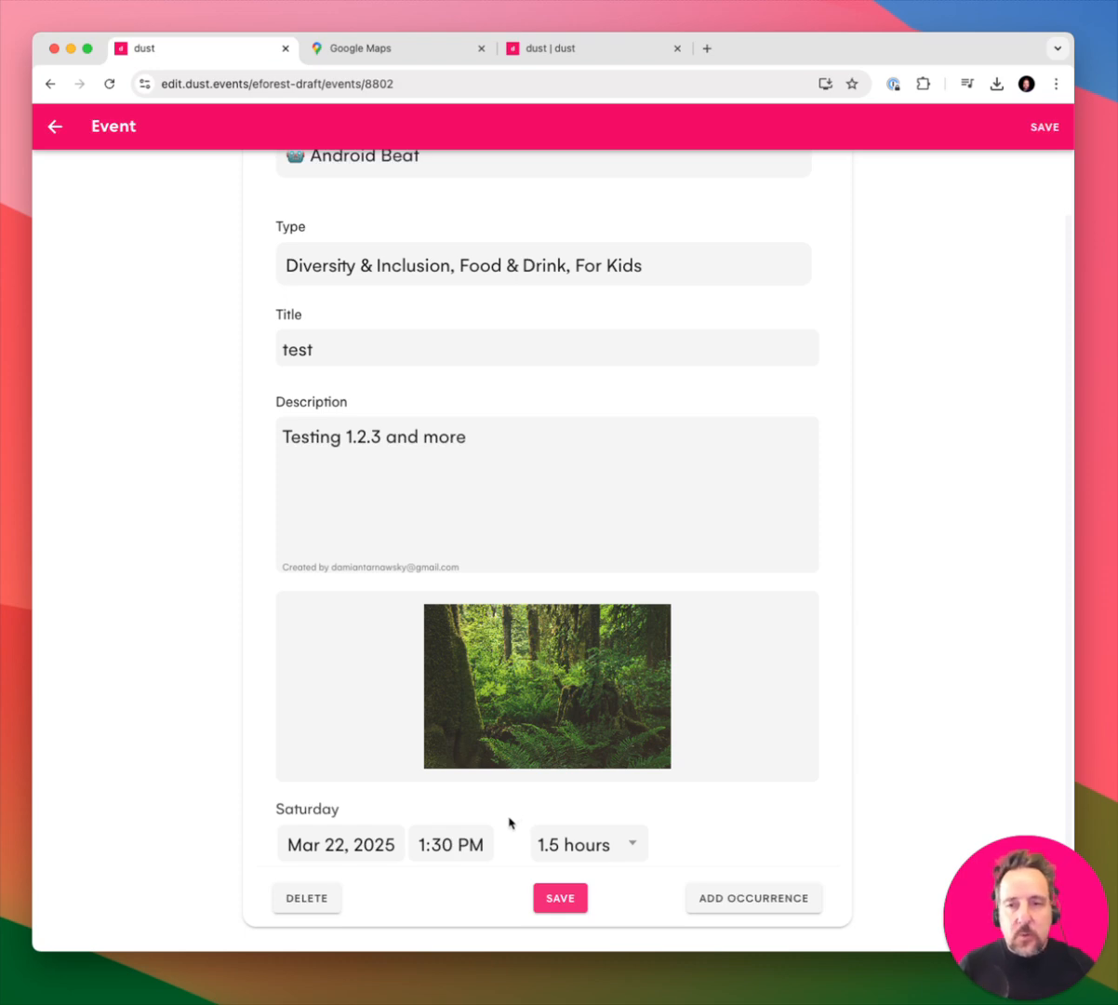
- Add a repeat occurrence of the event dated Mar 23, 2025, and try to save the event
{"action": "left_click", "coordinate": [778, 899]}
{"action": "scroll", "coordinate": [382, 703], "scroll_direction": "down", "scroll_amount": 2}
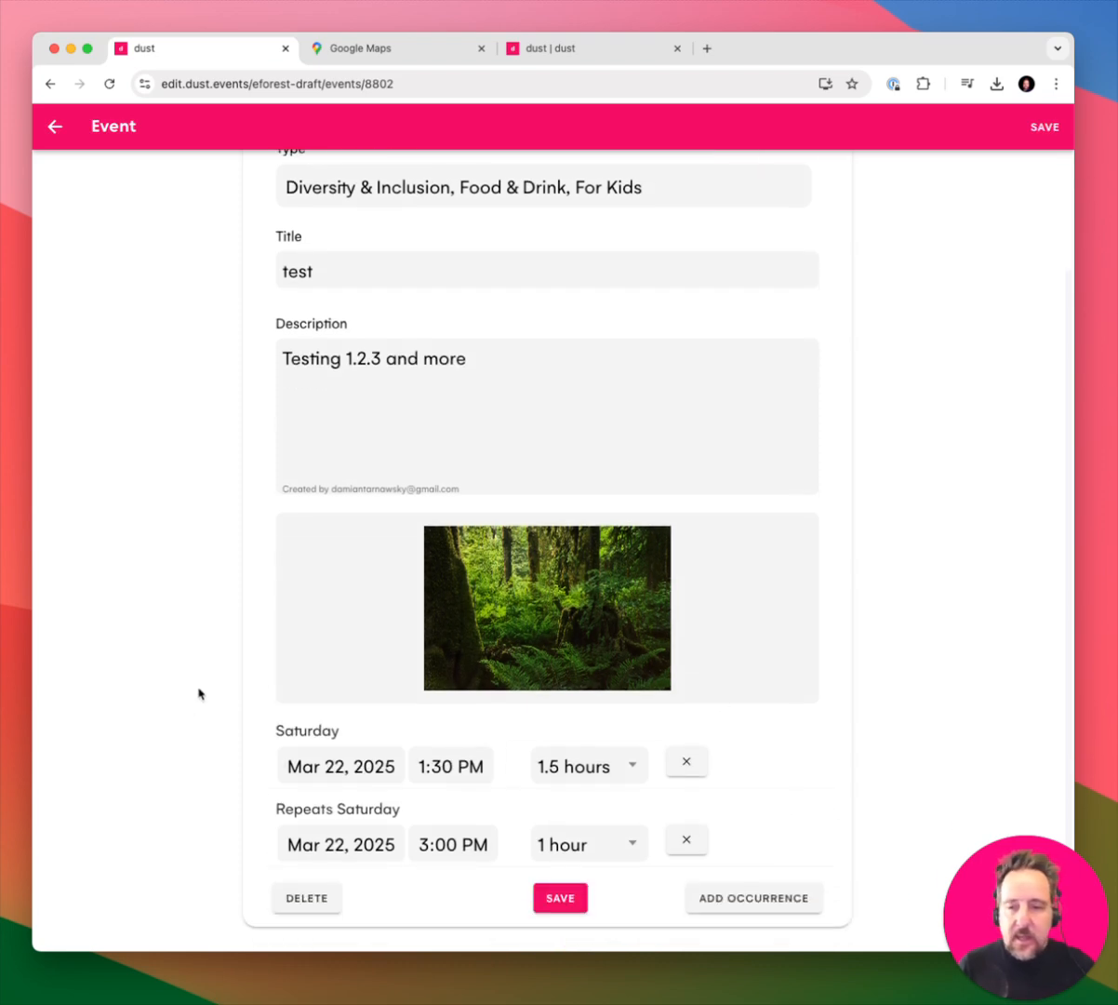
{"action": "left_click", "coordinate": [344, 849]}
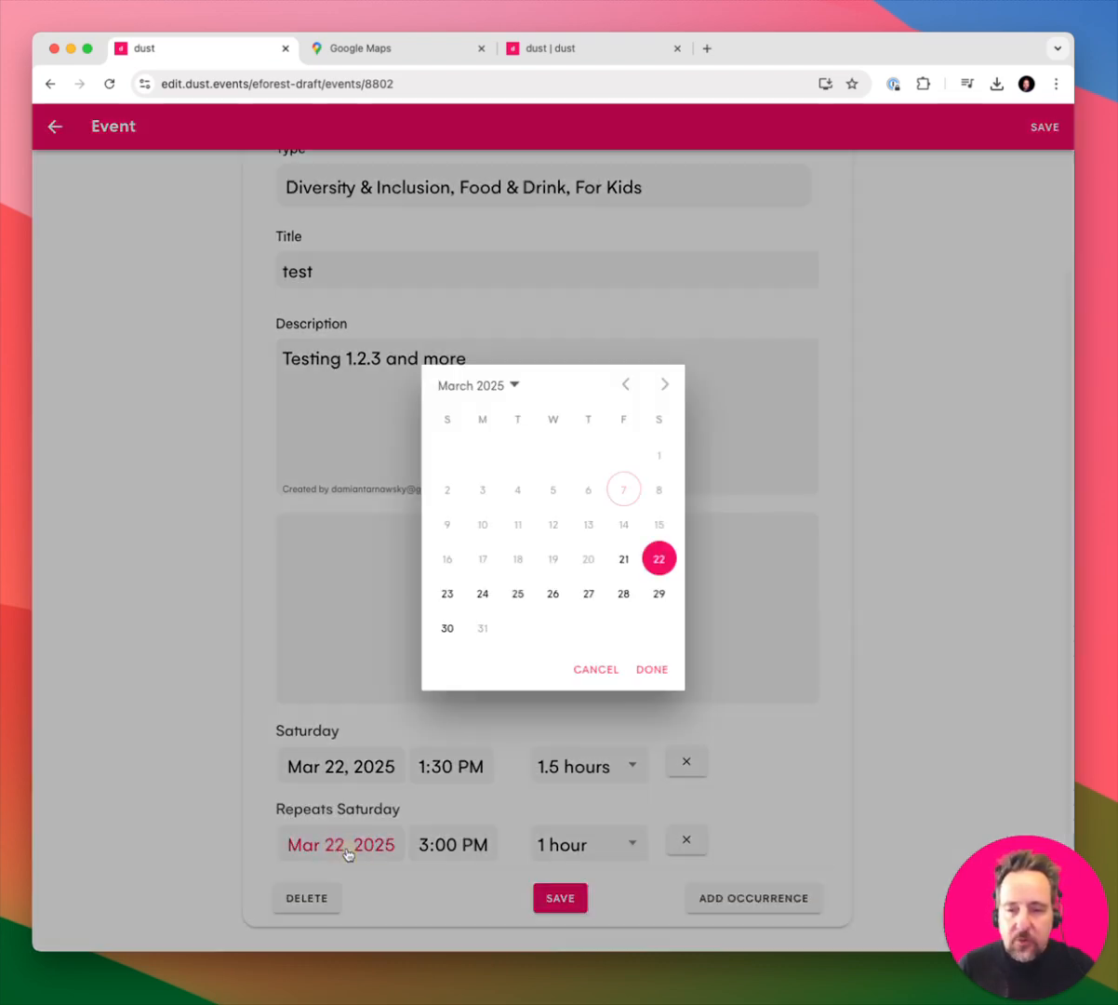
{"action": "left_click", "coordinate": [447, 593]}
{"action": "left_click", "coordinate": [655, 669]}
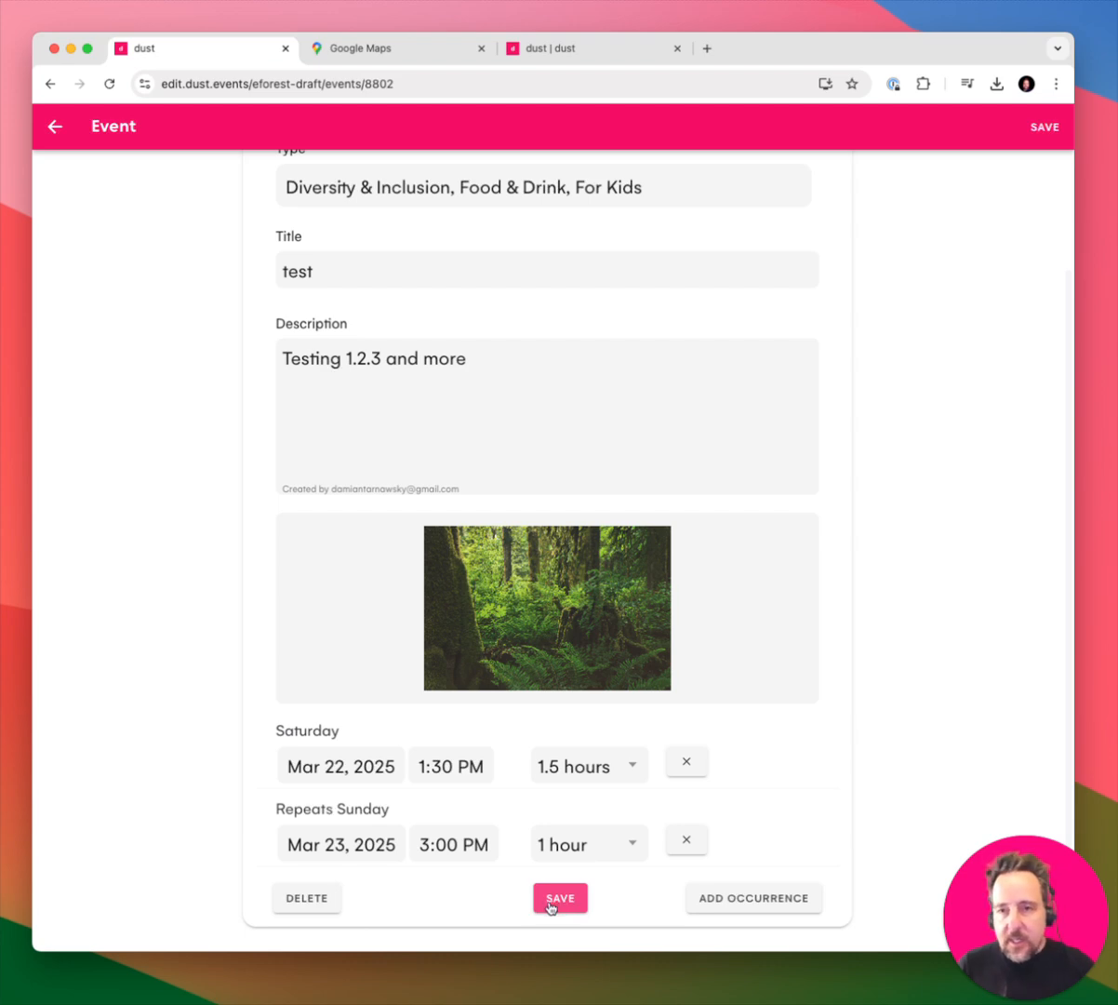
{"action": "left_click", "coordinate": [551, 907]}
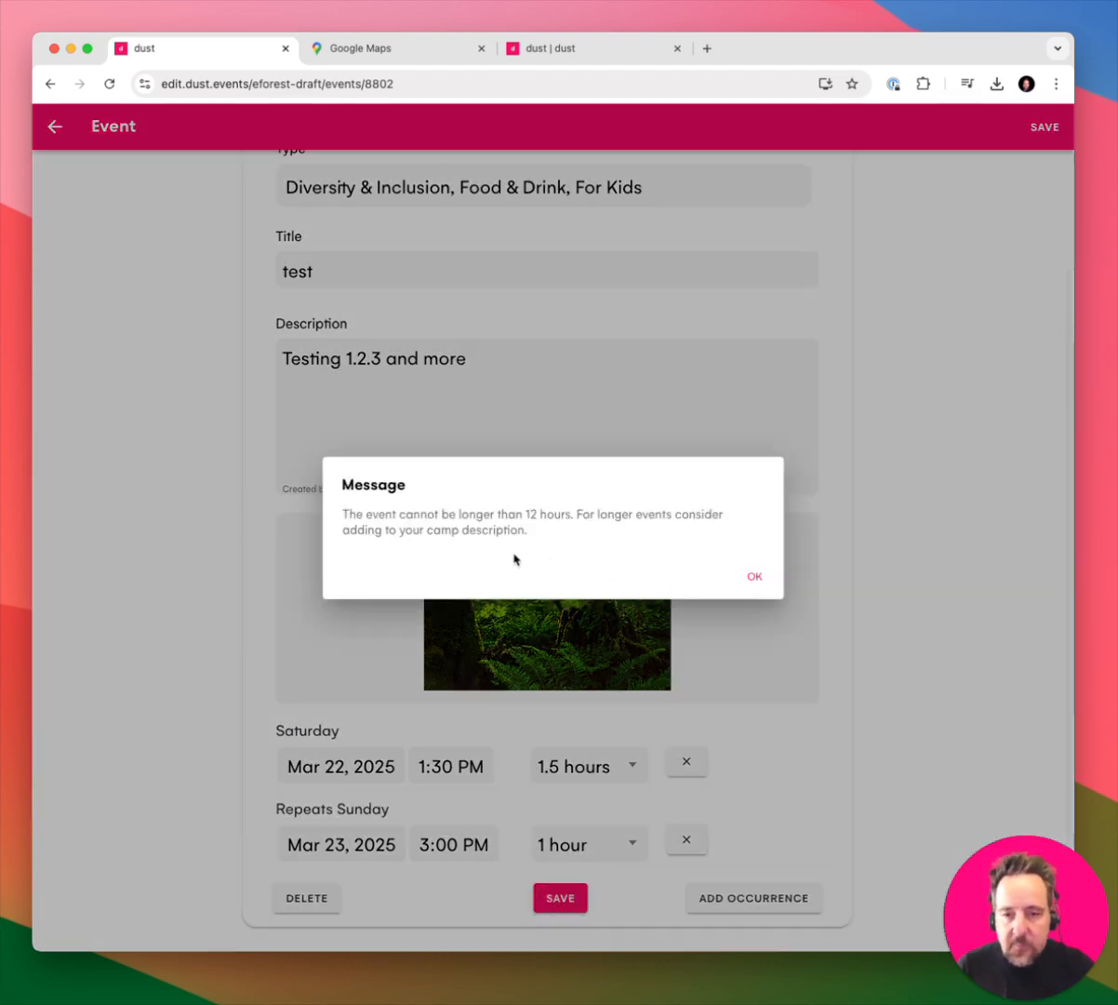
- Remove the repeat Sunday occurrence from the event and try to save it again
{"action": "left_click", "coordinate": [753, 576]}
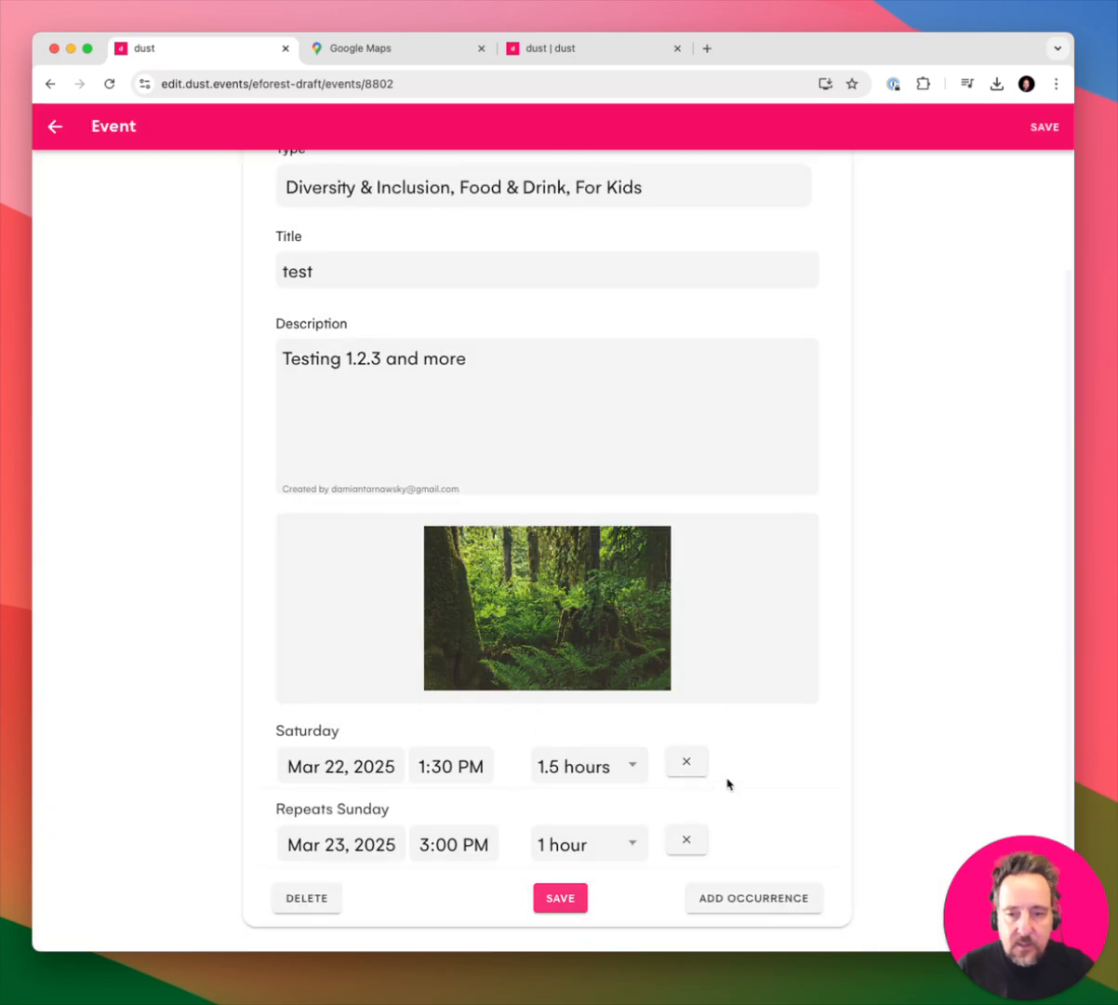
{"action": "left_click", "coordinate": [703, 842]}
{"action": "left_click", "coordinate": [565, 902]}
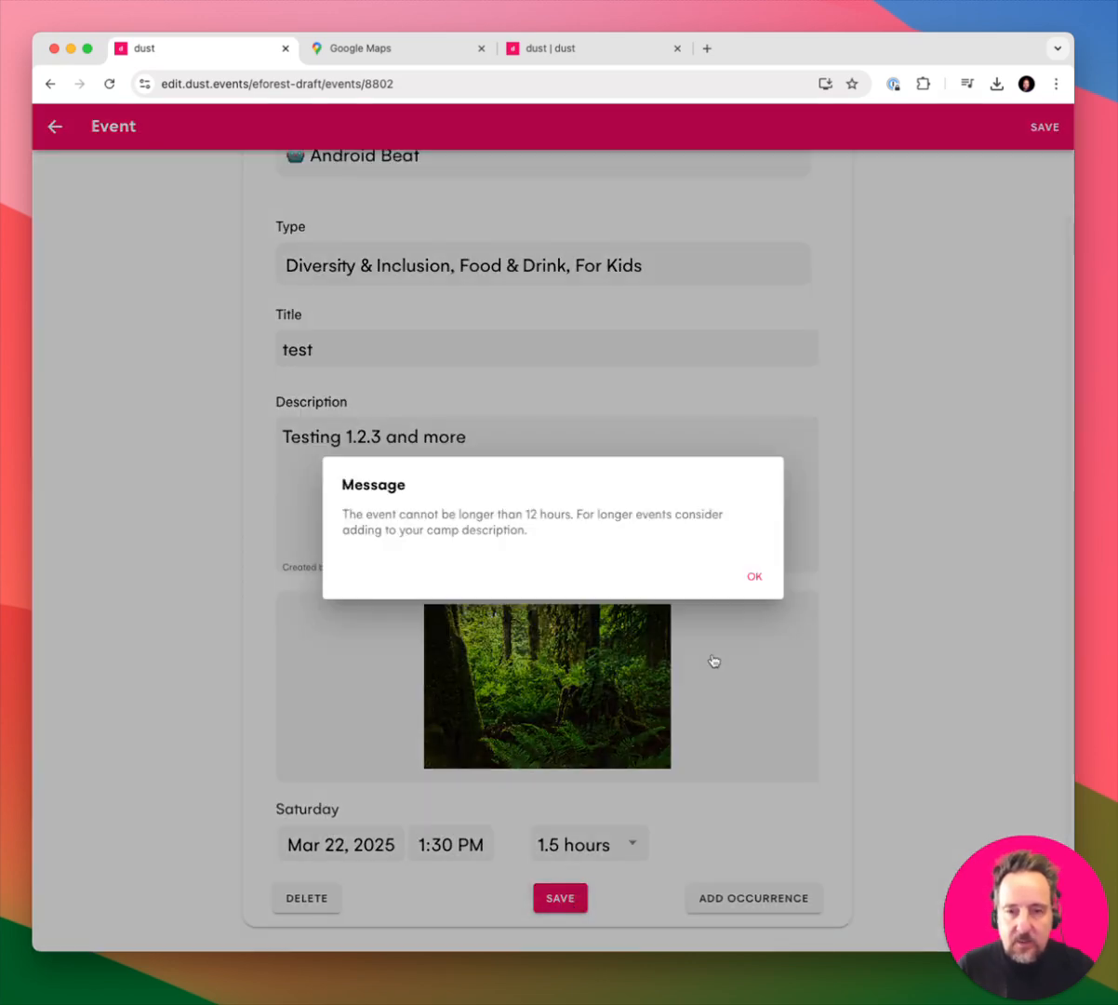
{"action": "left_click", "coordinate": [753, 574]}
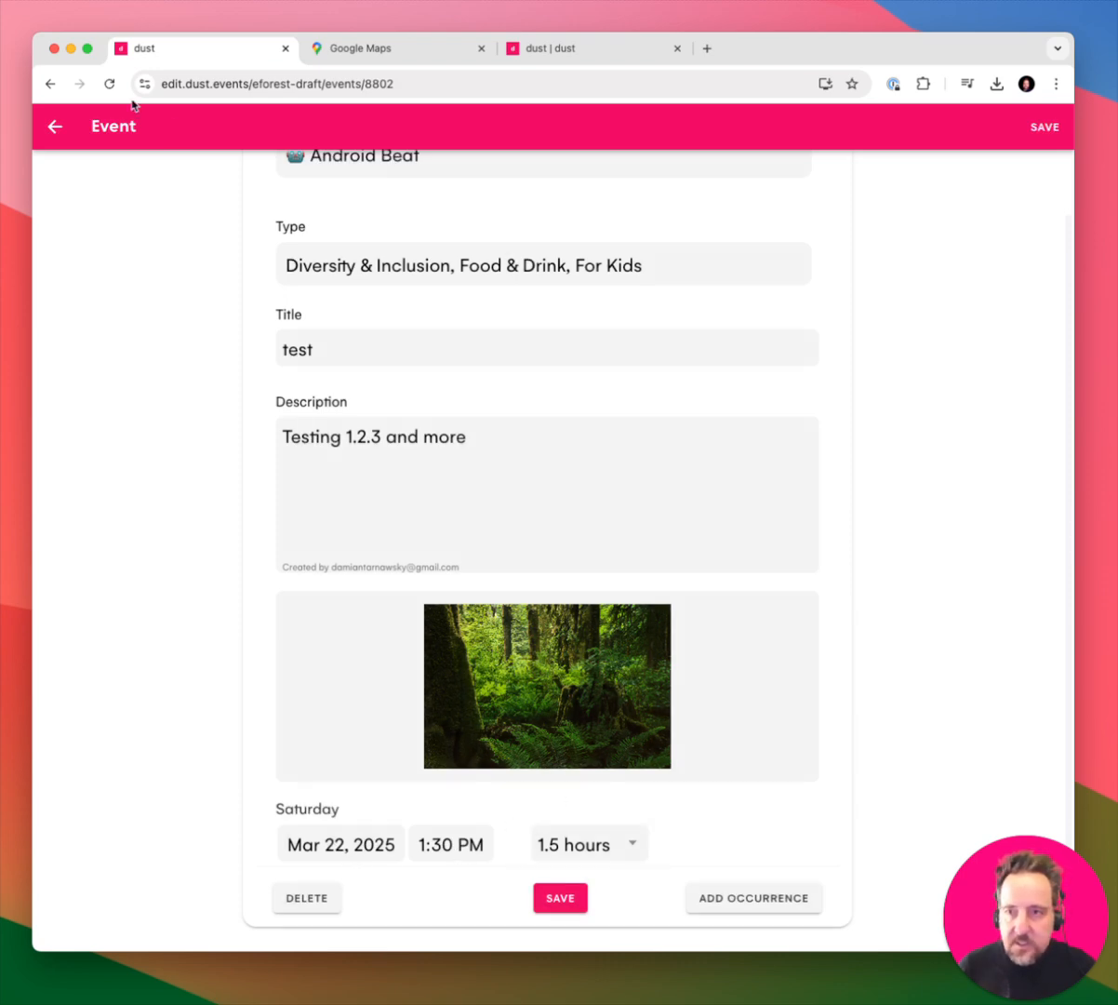
- Leave the event without saving, reopen the "test" event from the events list and save it
{"action": "left_click", "coordinate": [53, 132]}
{"action": "left_click", "coordinate": [414, 549]}
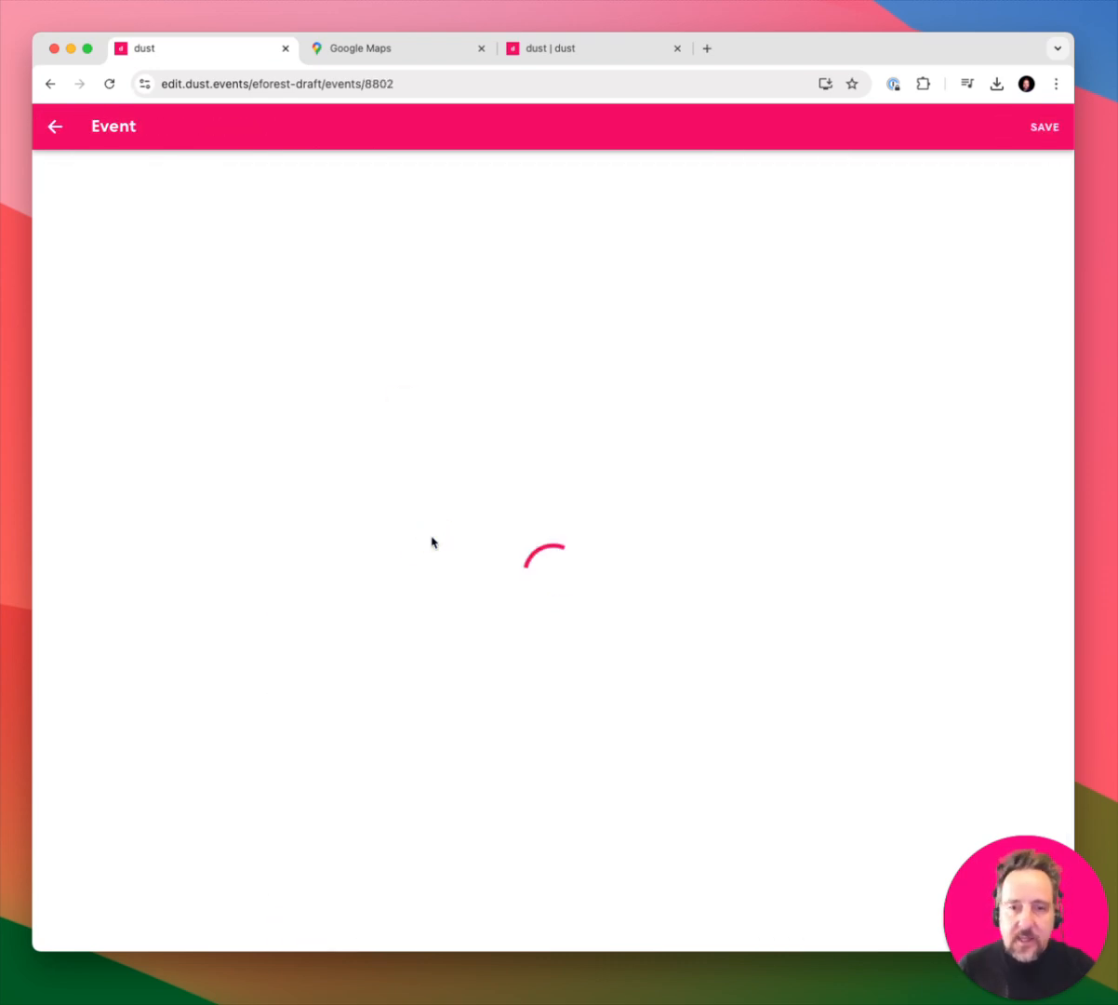
{"action": "scroll", "coordinate": [576, 861], "scroll_direction": "down", "scroll_amount": 3}
{"action": "left_click", "coordinate": [555, 901]}
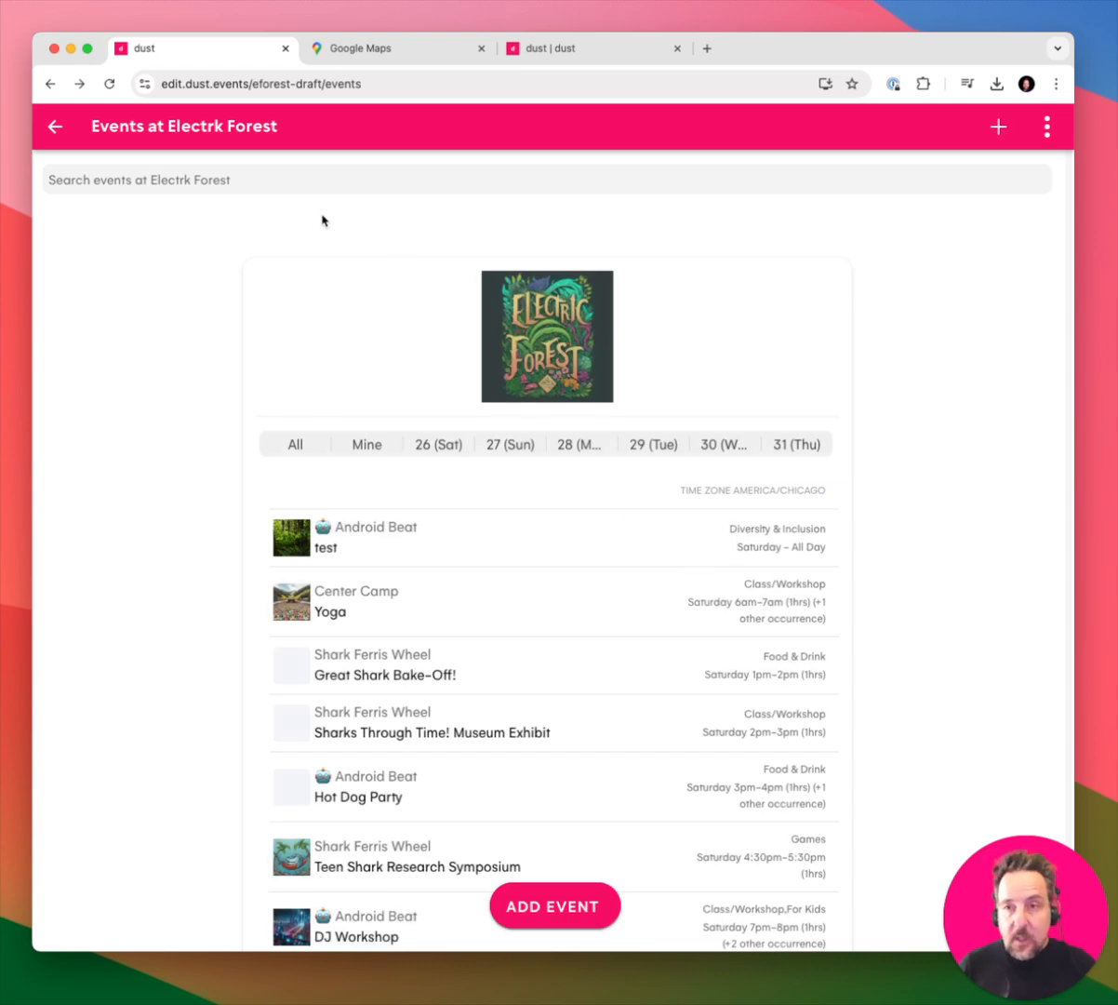
- Review the festival's unpublished changes and return to its home page without publishing
{"action": "left_click", "coordinate": [56, 128]}
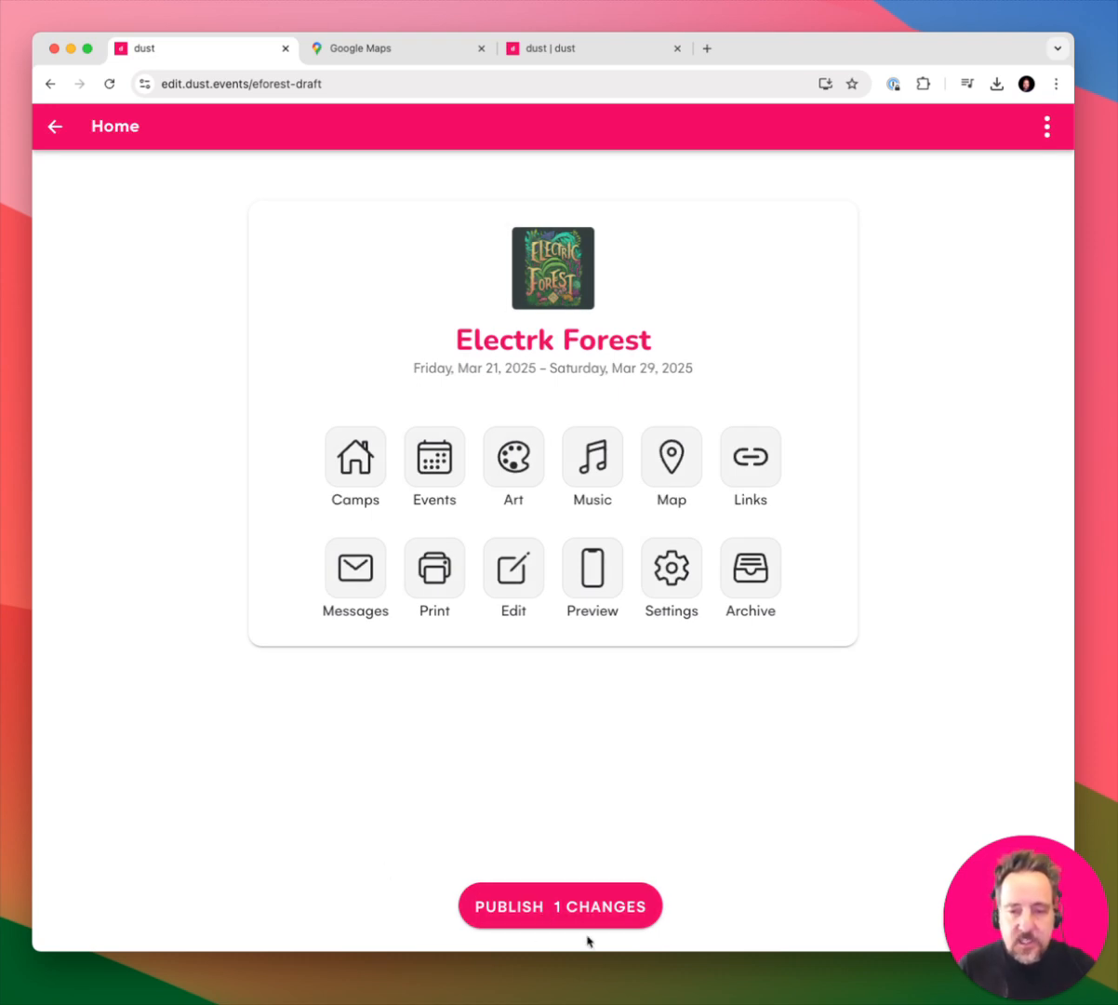
{"action": "left_click", "coordinate": [516, 919]}
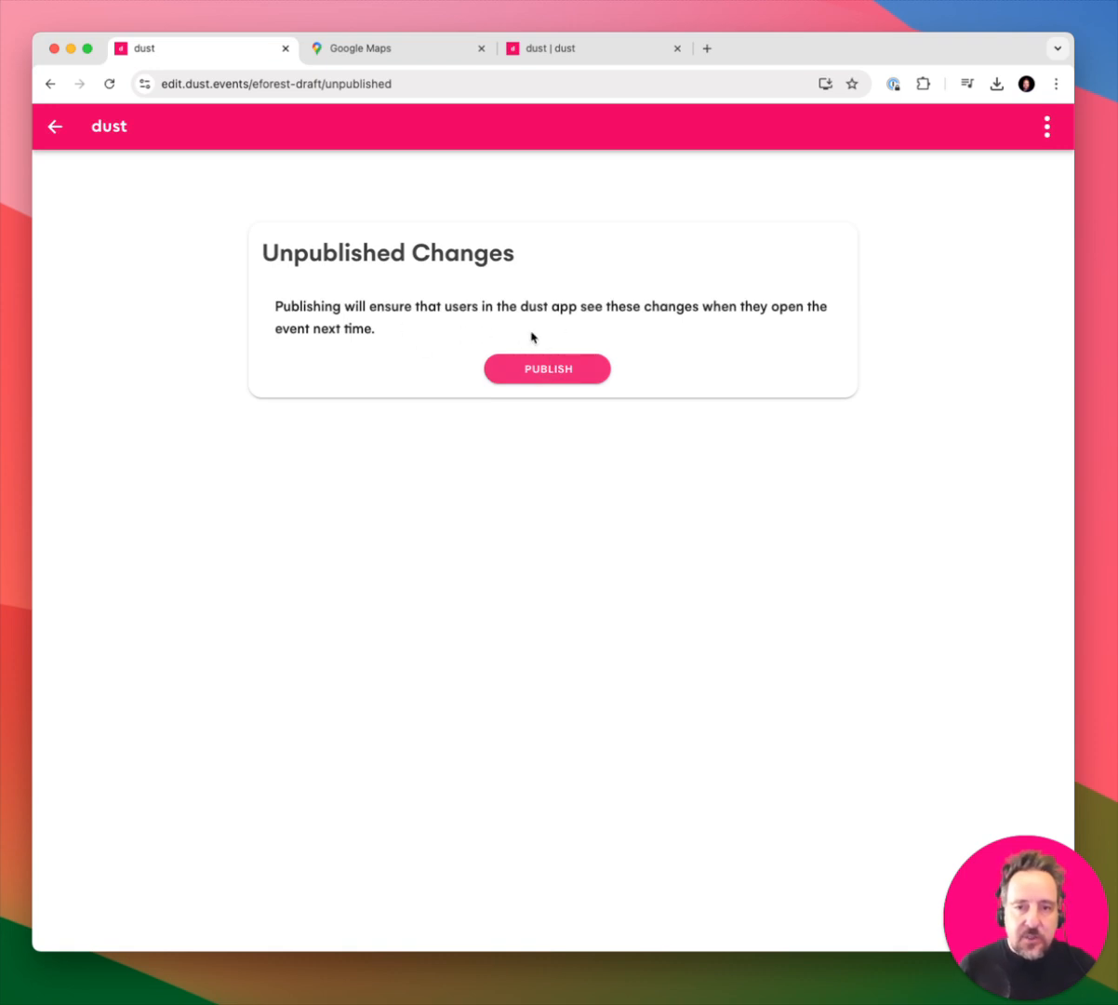
{"action": "left_click", "coordinate": [55, 128]}
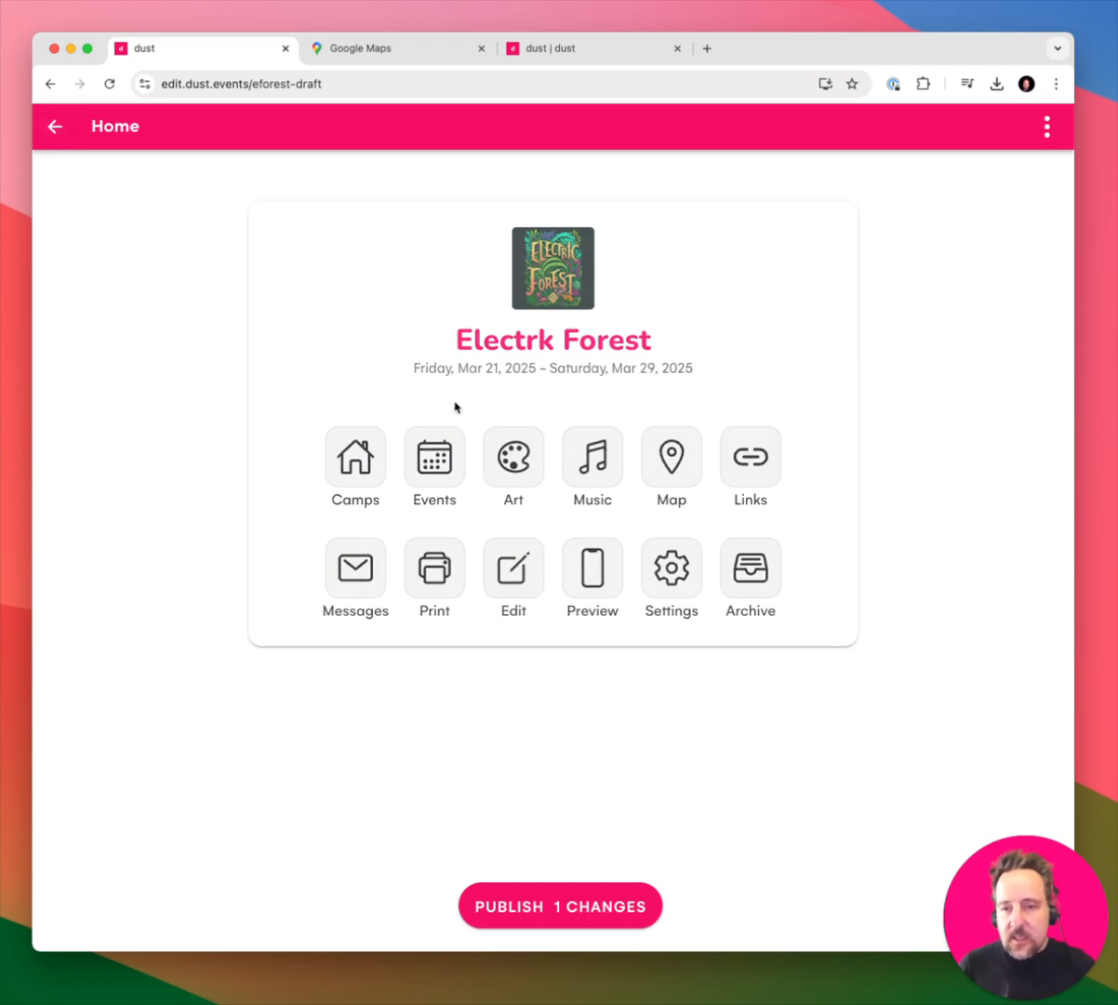
- Append ". Here is something i shouldnt putin" to the description of the "test" event and save the event
{"action": "left_click", "coordinate": [420, 432]}
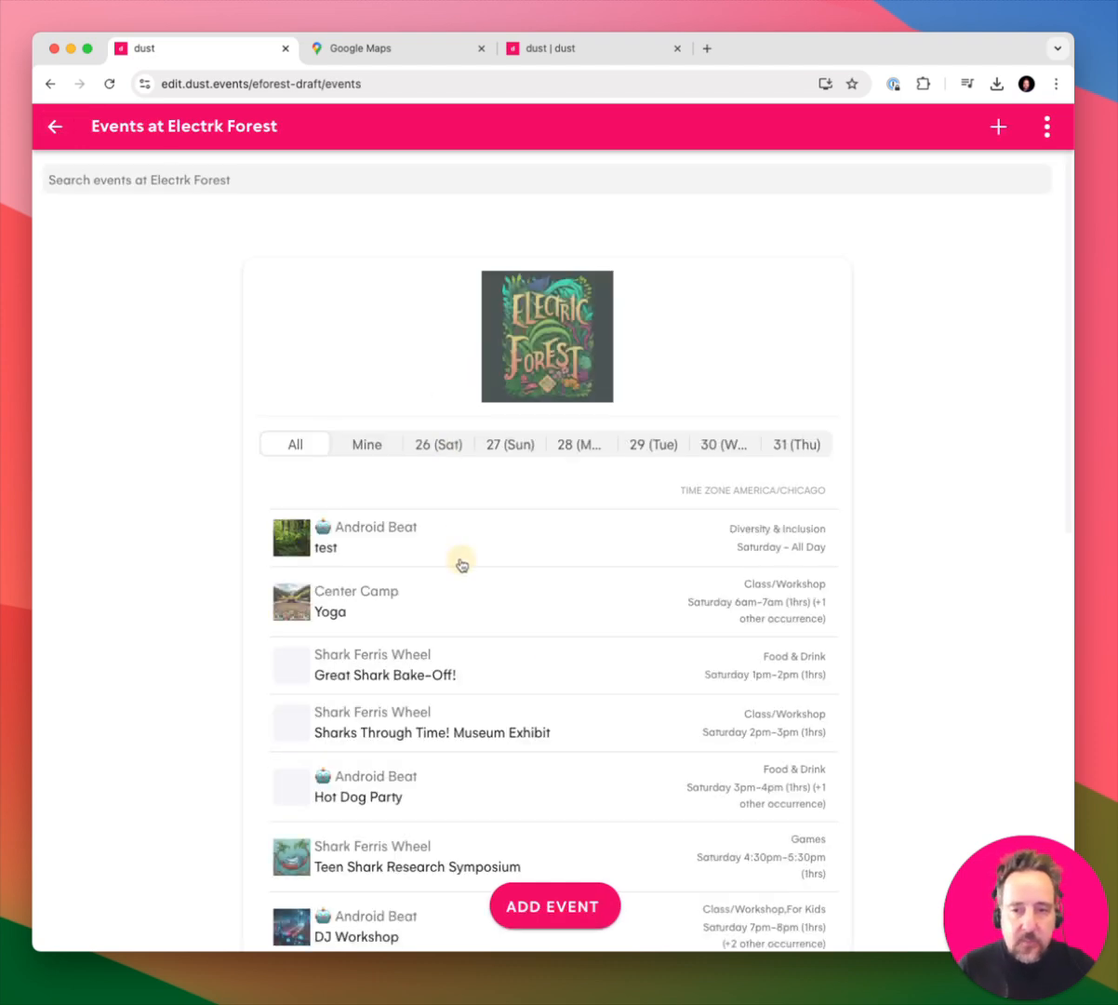
{"action": "left_click", "coordinate": [461, 564]}
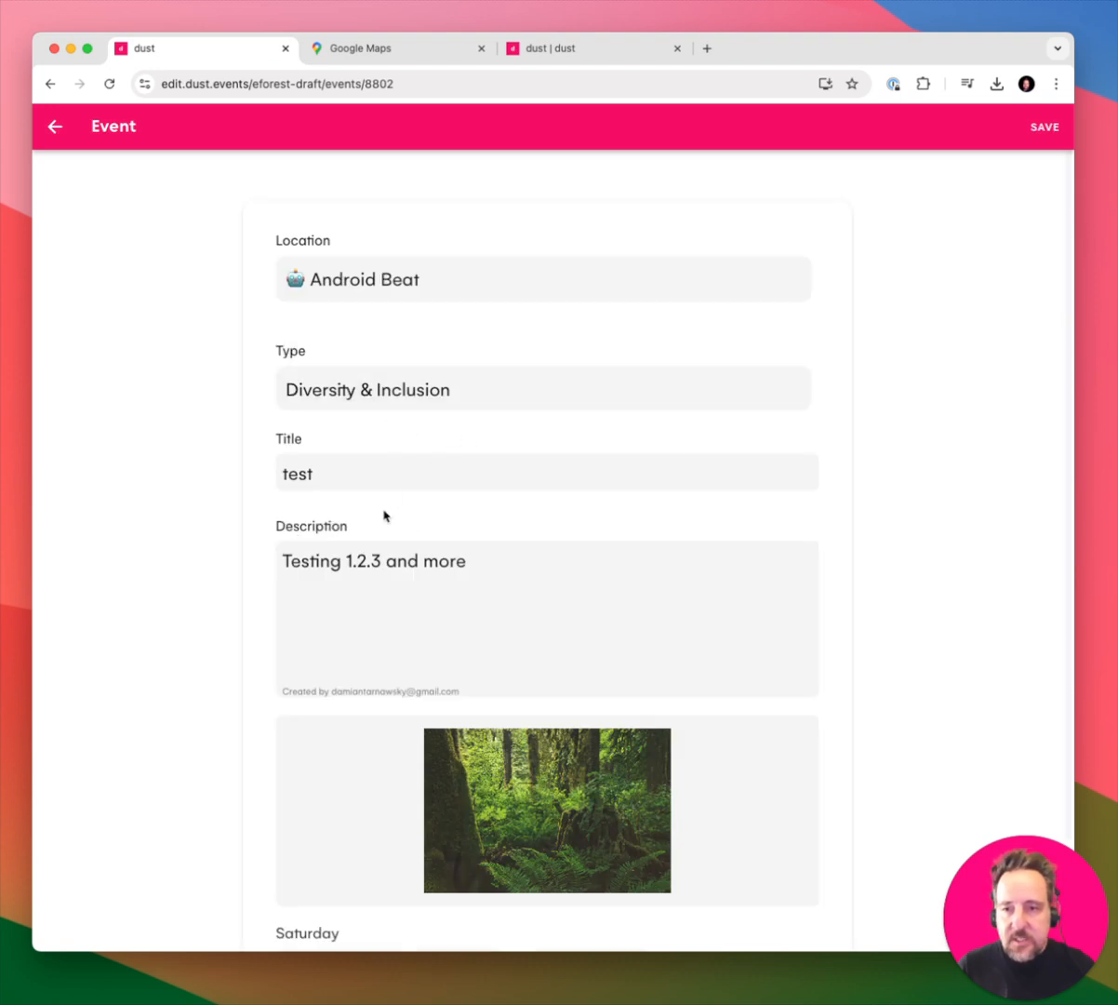
{"action": "left_click", "coordinate": [507, 561]}
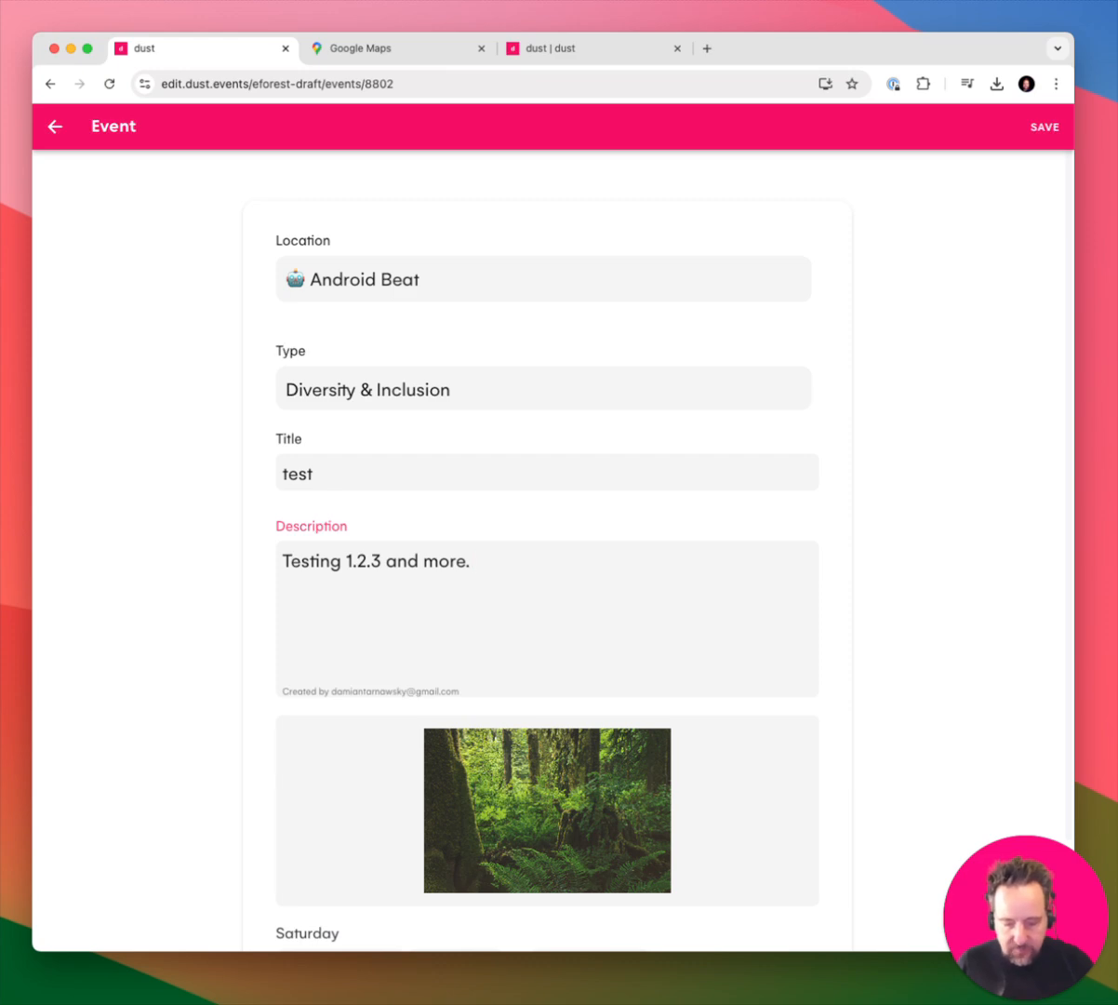
{"action": "type", "text": ". Here is something i sh"}
{"action": "type", "text": "ould"}
{"action": "type", "text": "nt p"}
{"action": "type", "text": "pi"}
{"action": "type", "text": "utin"}
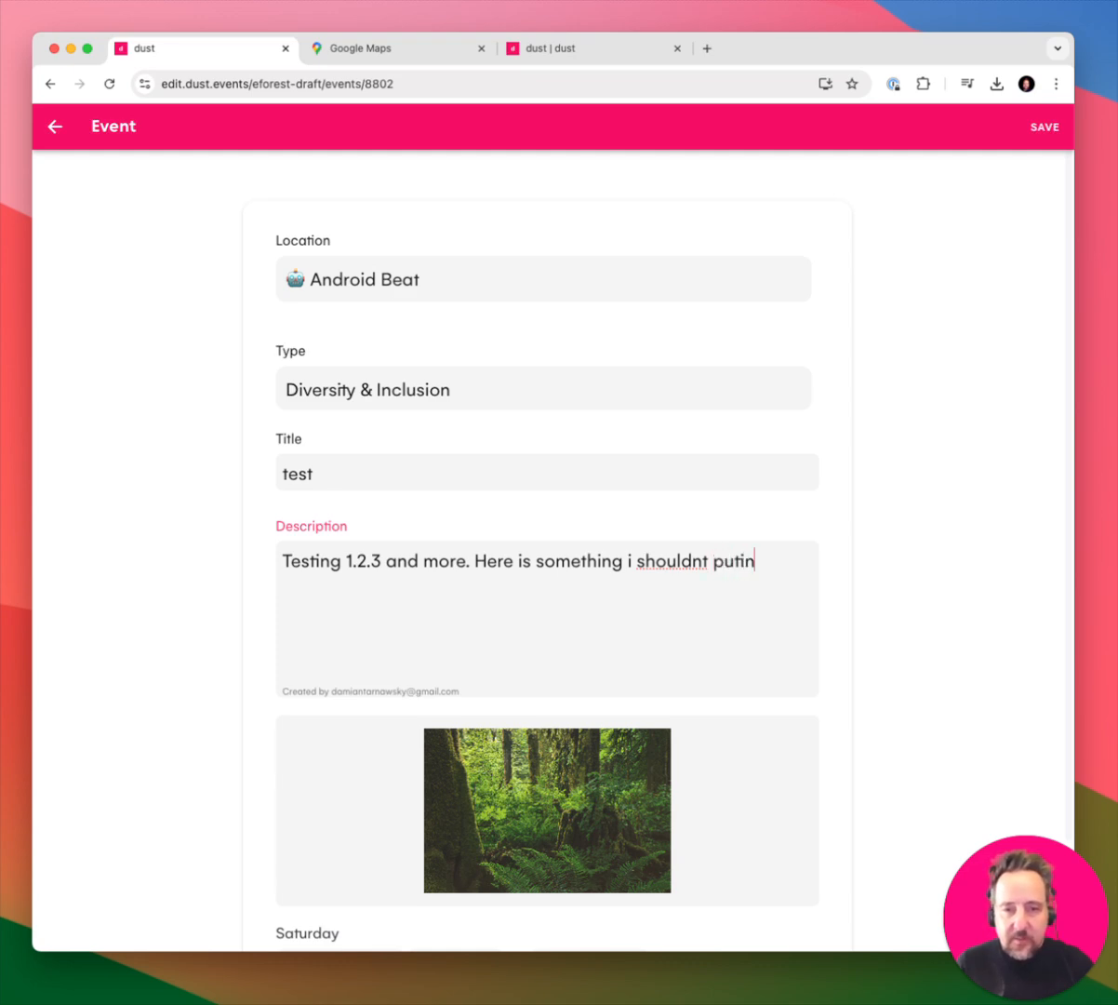
{"action": "left_click", "coordinate": [1042, 127]}
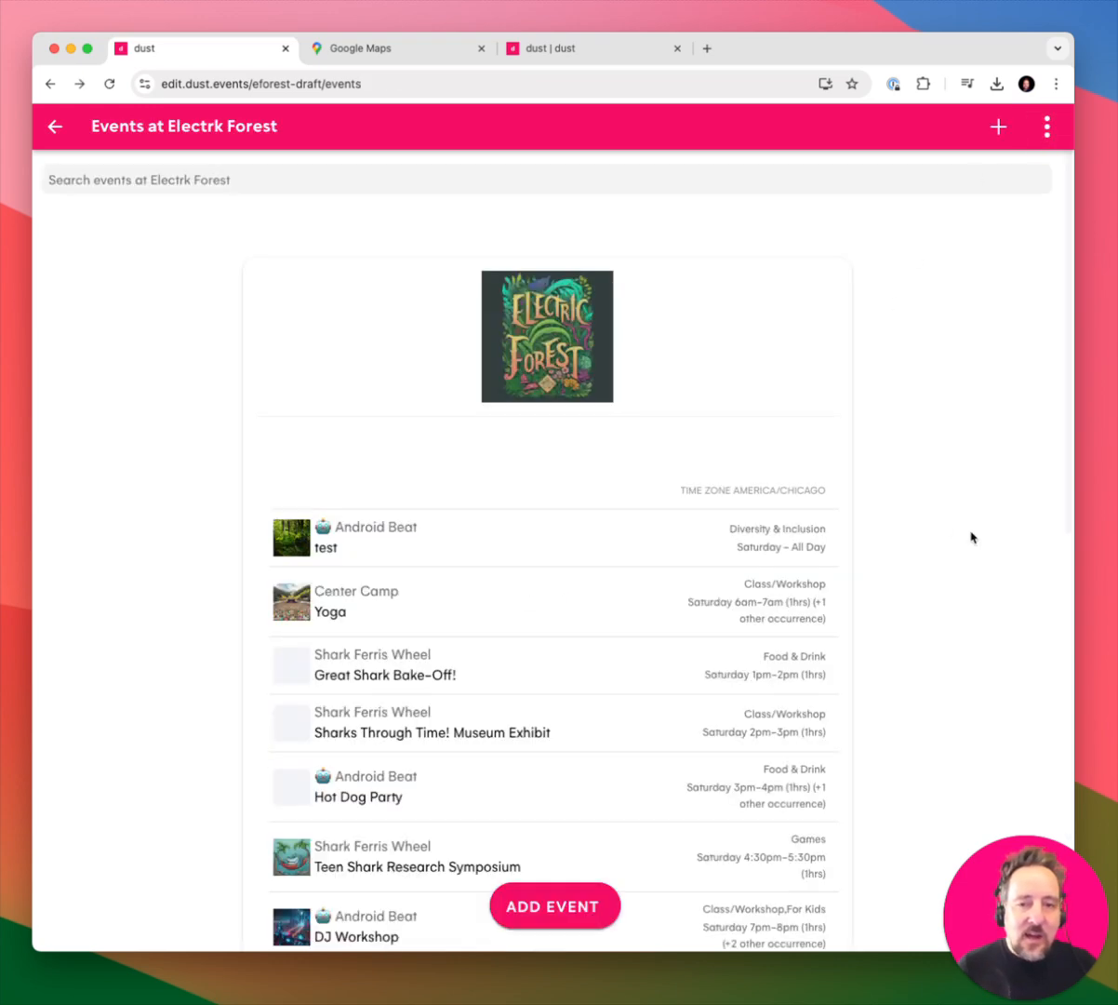
- Review the unpublished changes to Electrk Forest and publish them
{"action": "left_click", "coordinate": [53, 128]}
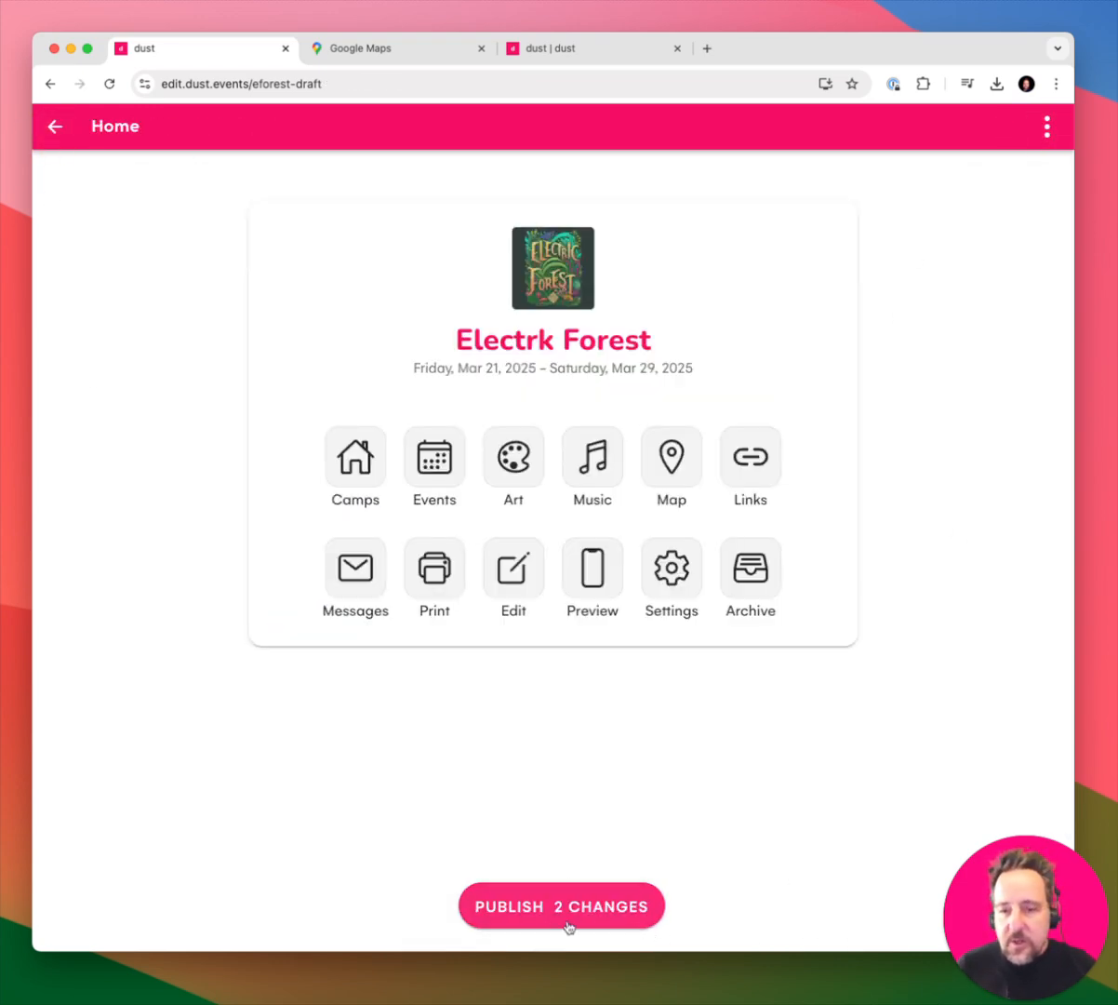
{"action": "left_click", "coordinate": [532, 919]}
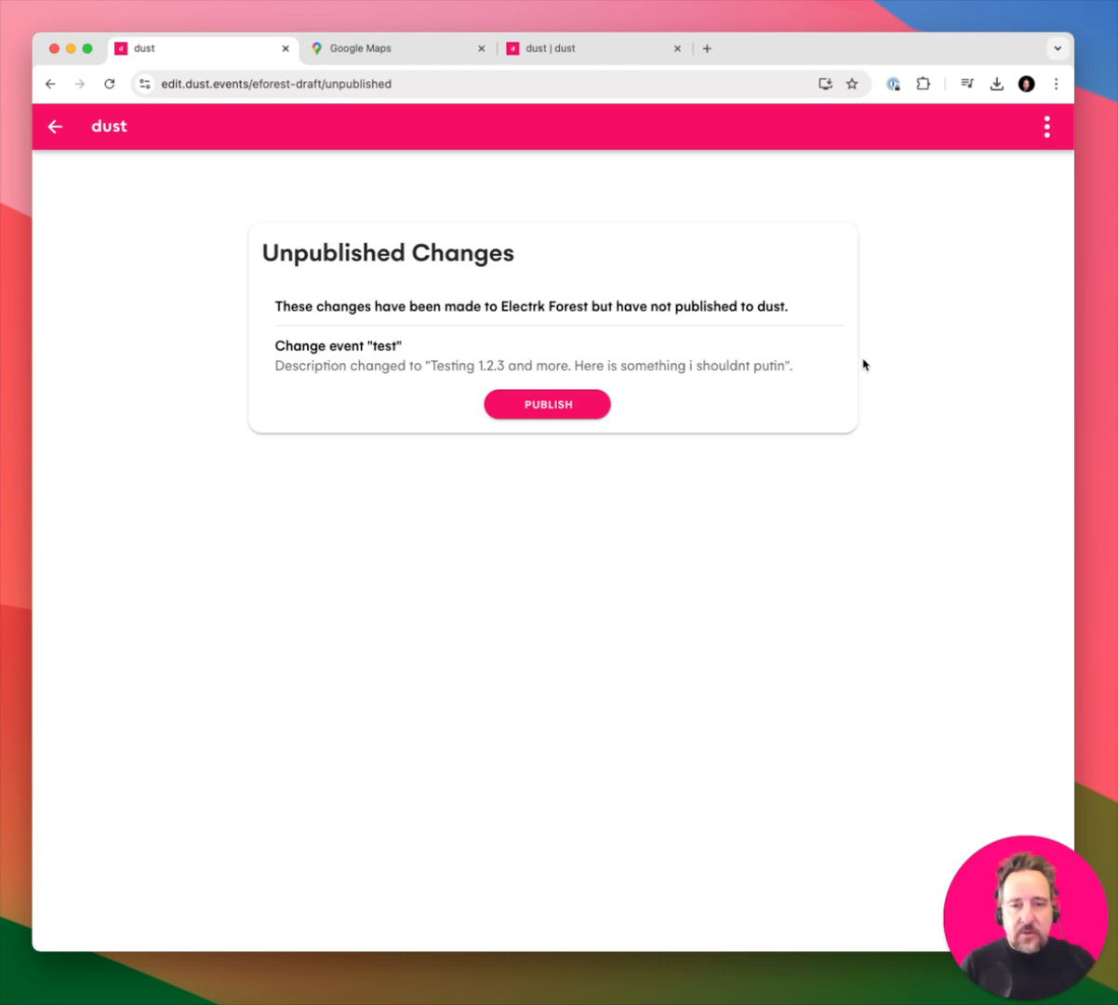
{"action": "left_click", "coordinate": [583, 411]}
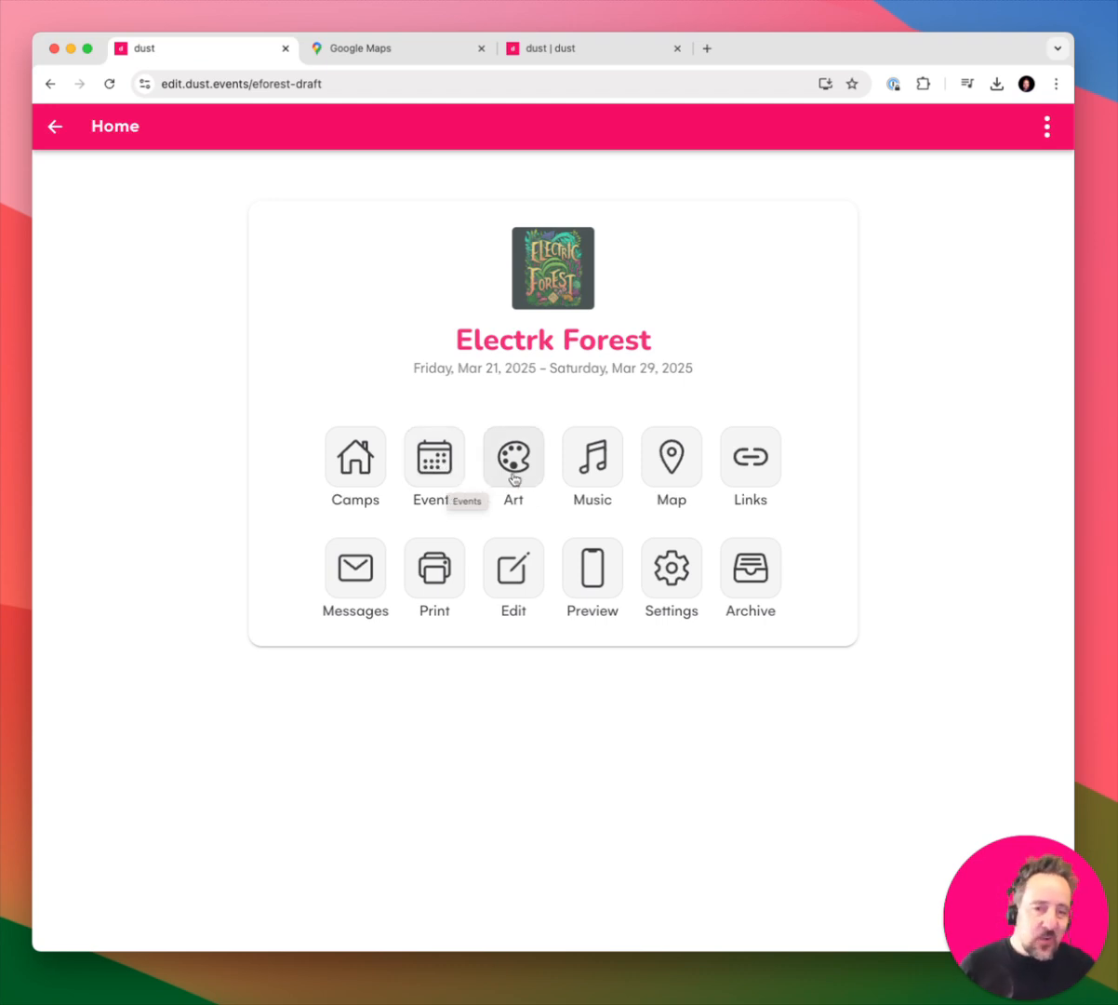
- View the events listed for the Android Beat camp and return to the festival home page
{"action": "left_click", "coordinate": [367, 471]}
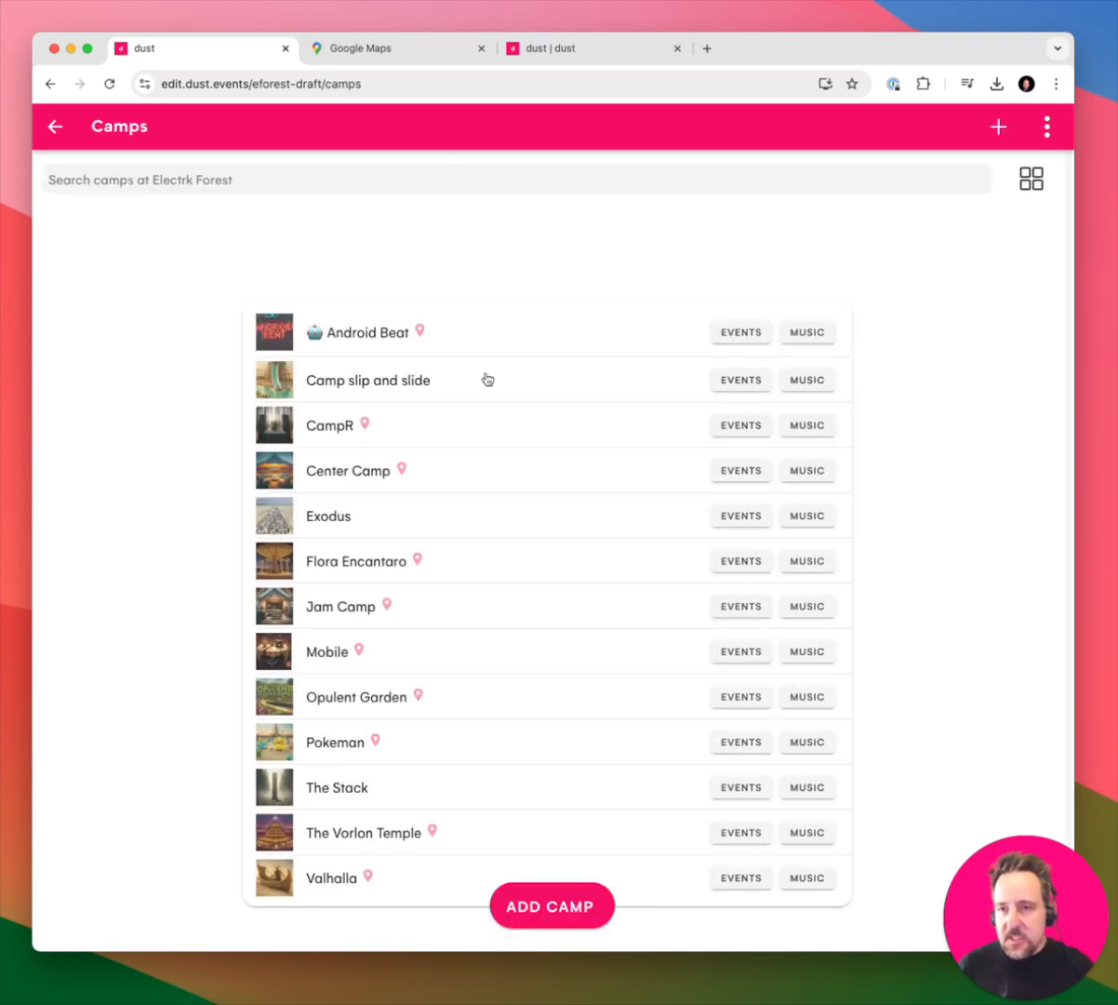
{"action": "left_click", "coordinate": [768, 339]}
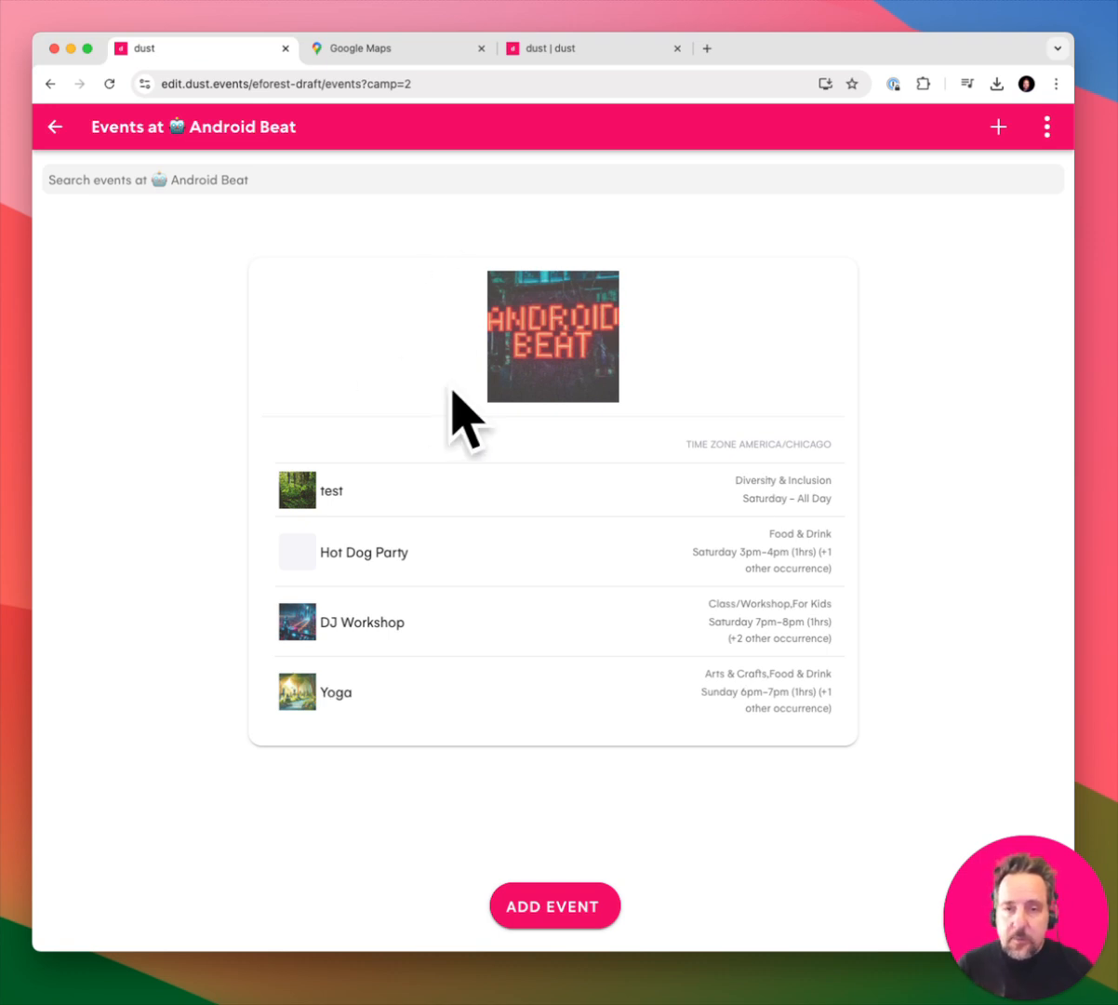
{"action": "left_click", "coordinate": [54, 128]}
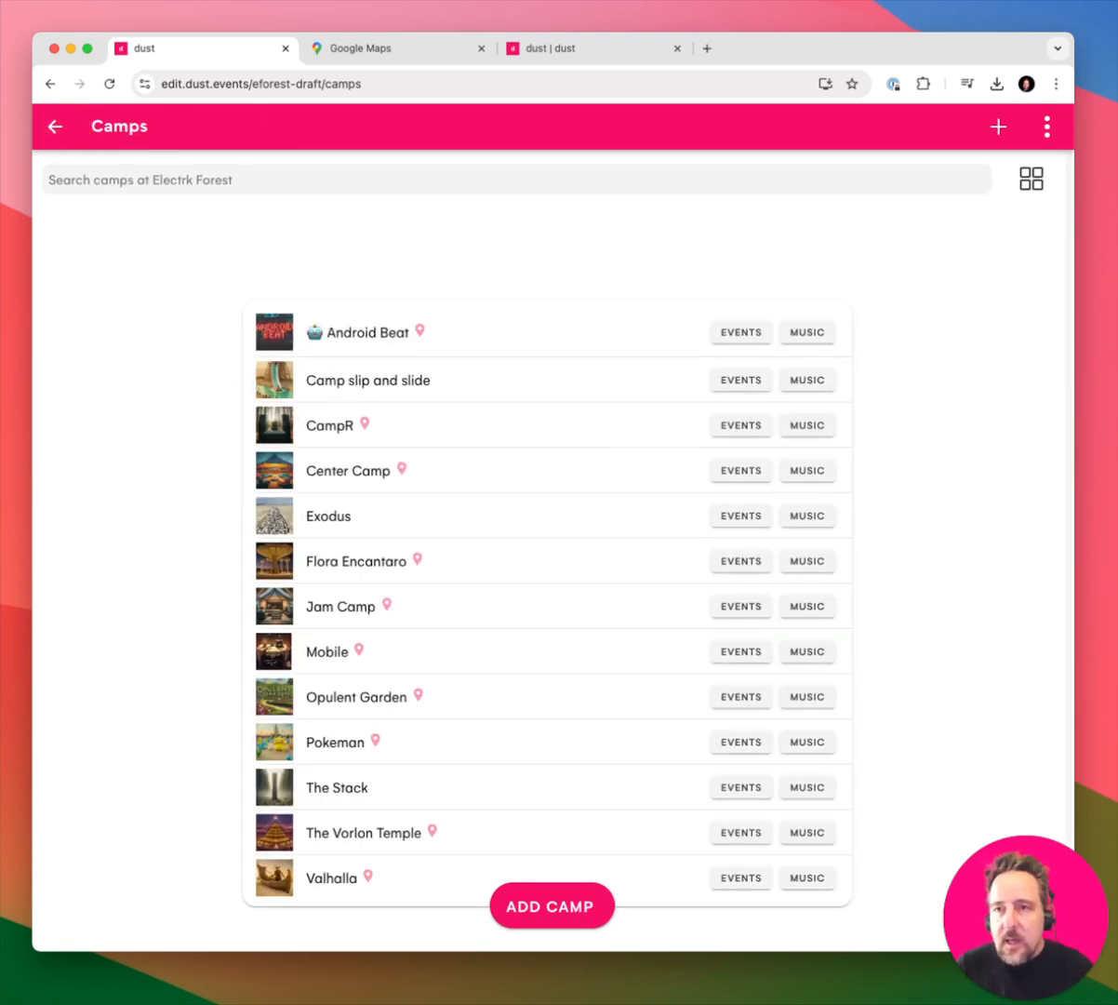
{"action": "left_click", "coordinate": [56, 125]}
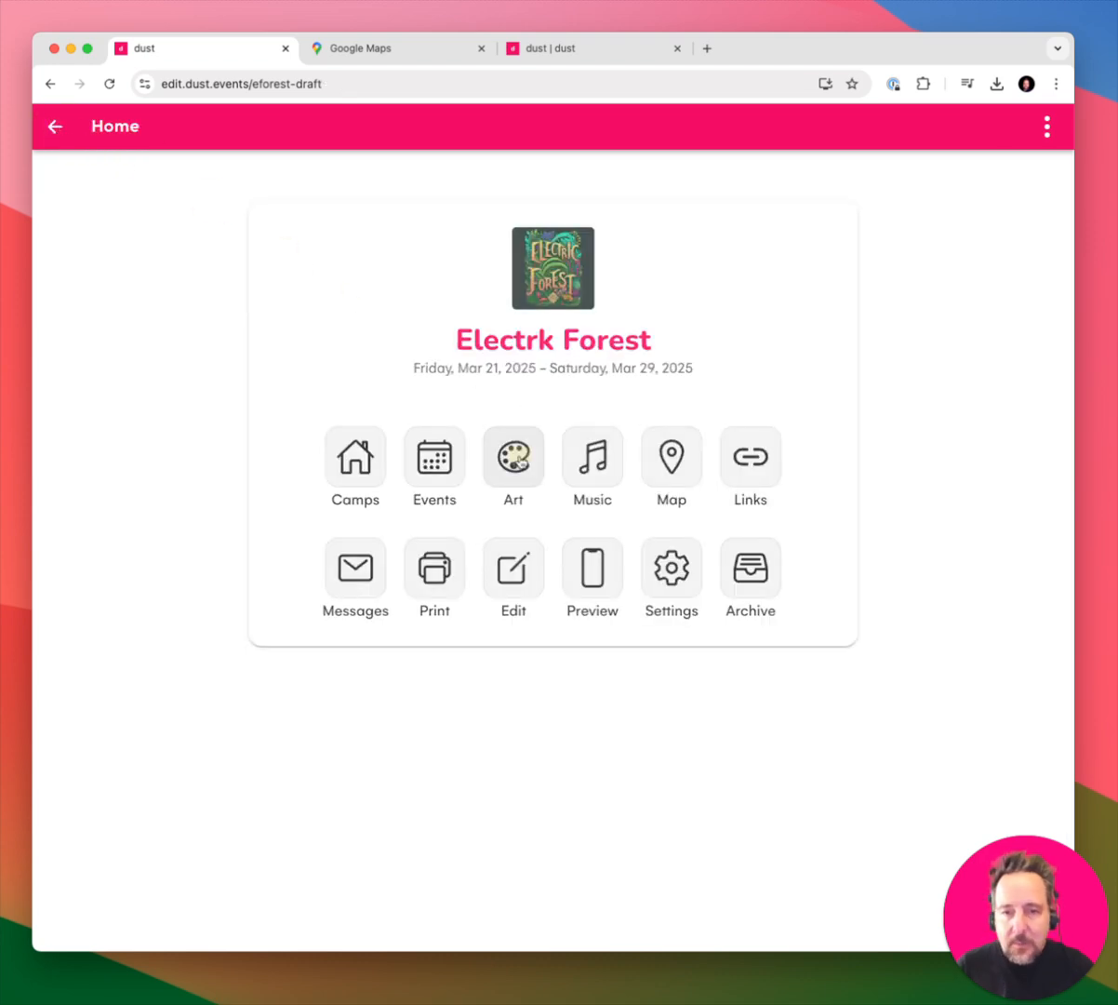
- Compare the list and grid views of the art, and view the events at Deep Playa Sniper
{"action": "left_click", "coordinate": [500, 437]}
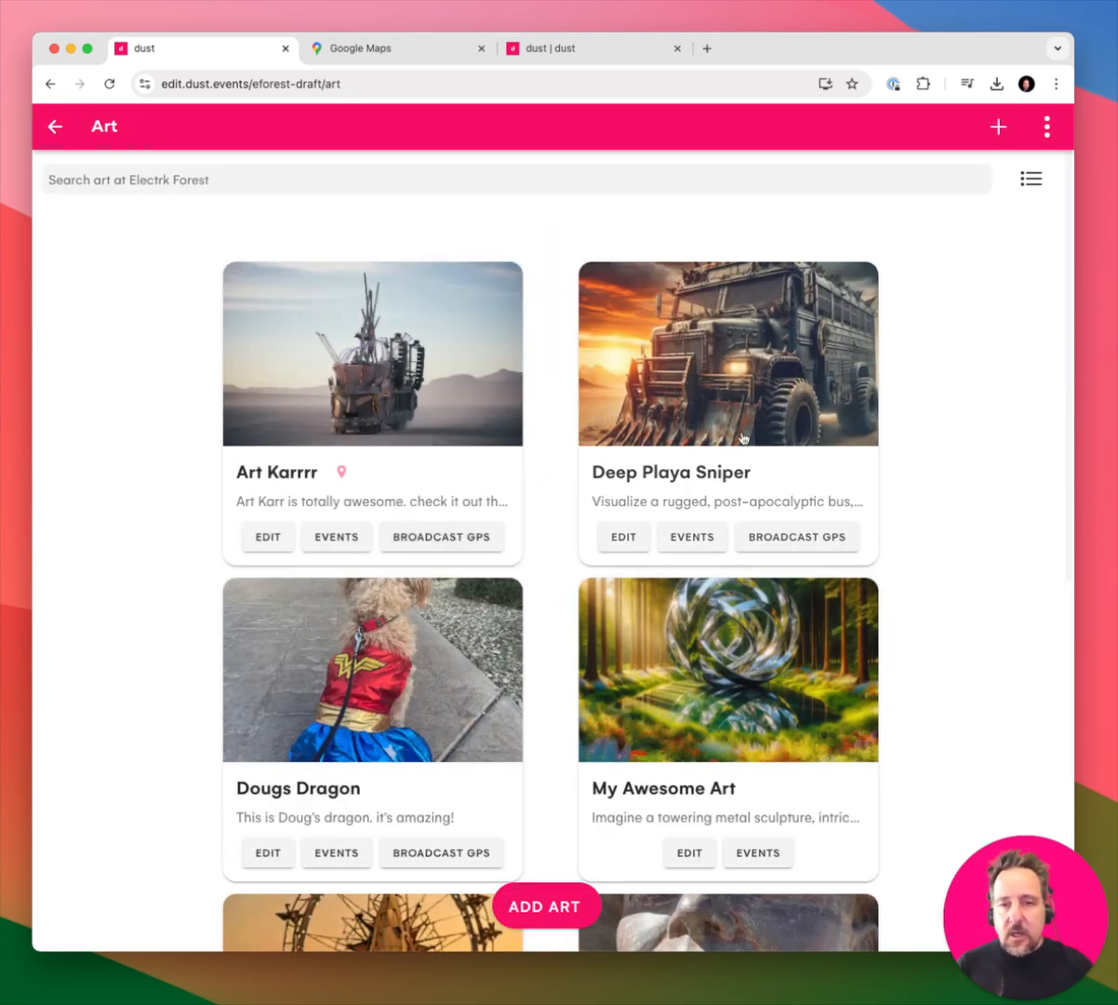
{"action": "left_click", "coordinate": [1034, 178]}
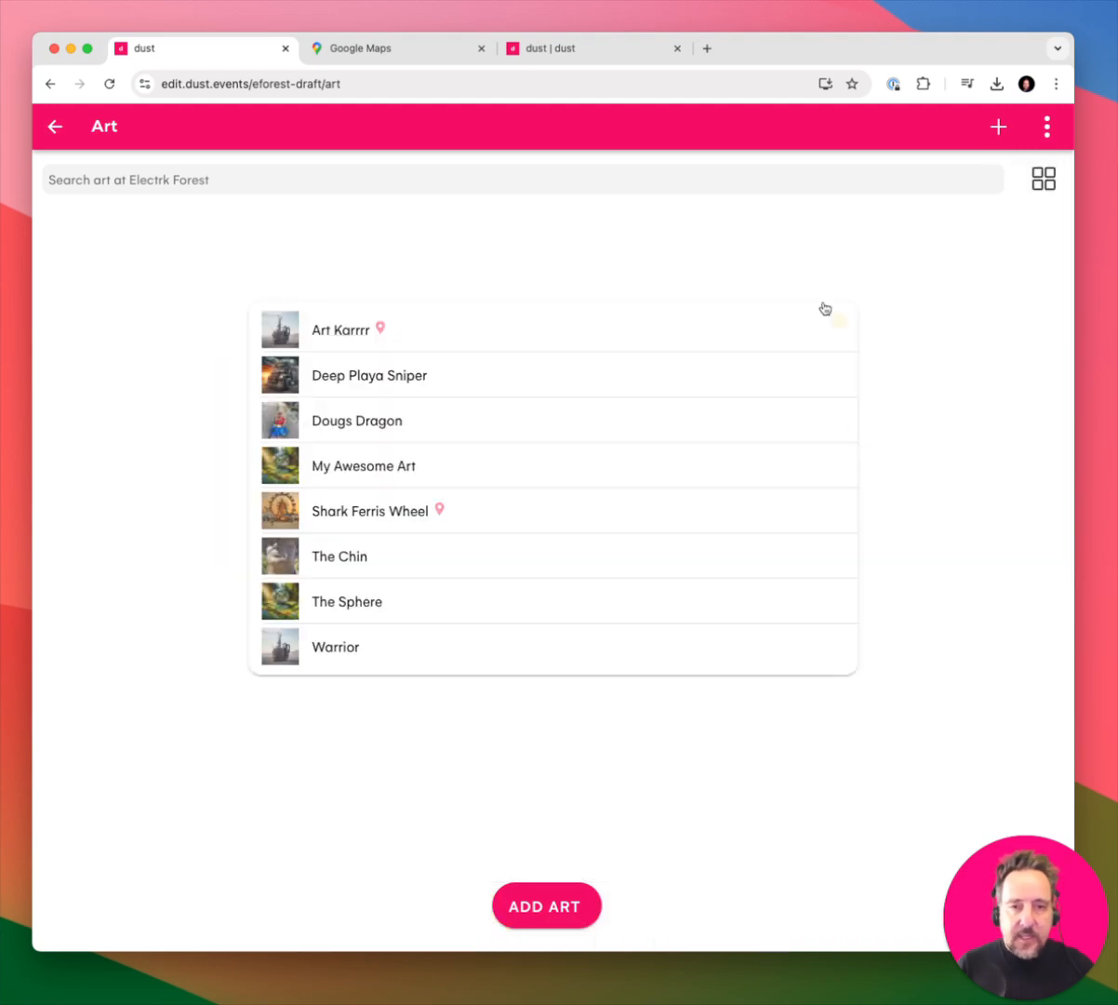
{"action": "left_click", "coordinate": [1028, 184]}
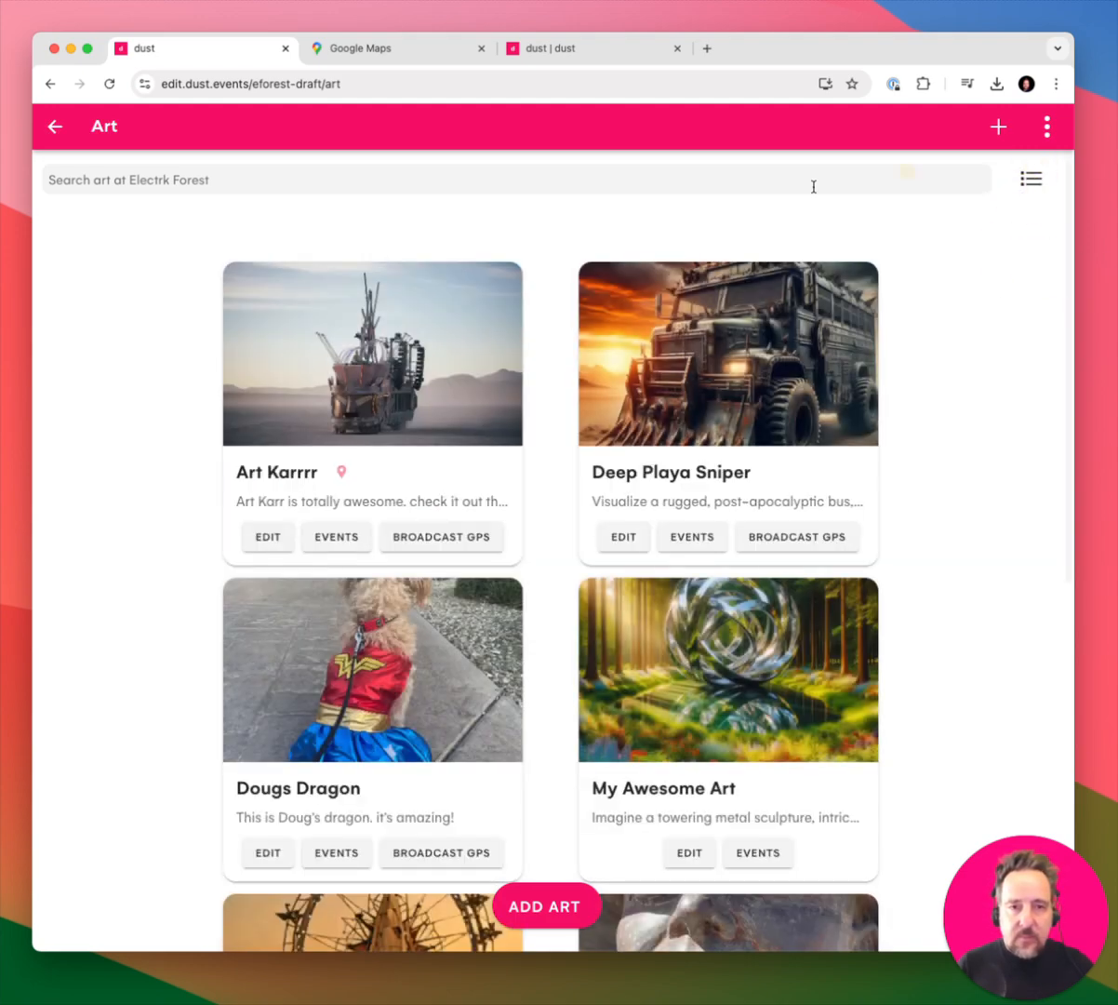
{"action": "left_click", "coordinate": [705, 538]}
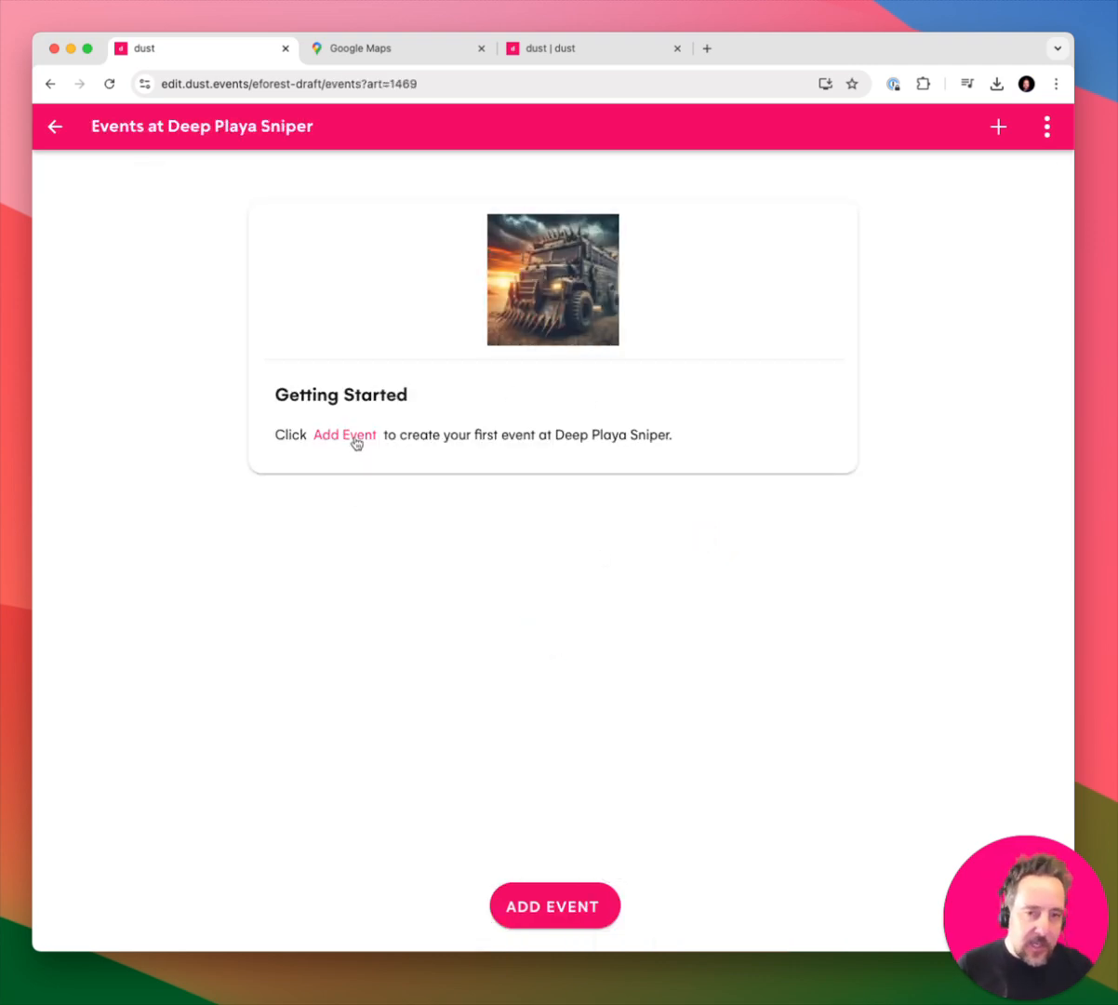
{"action": "left_click", "coordinate": [58, 125]}
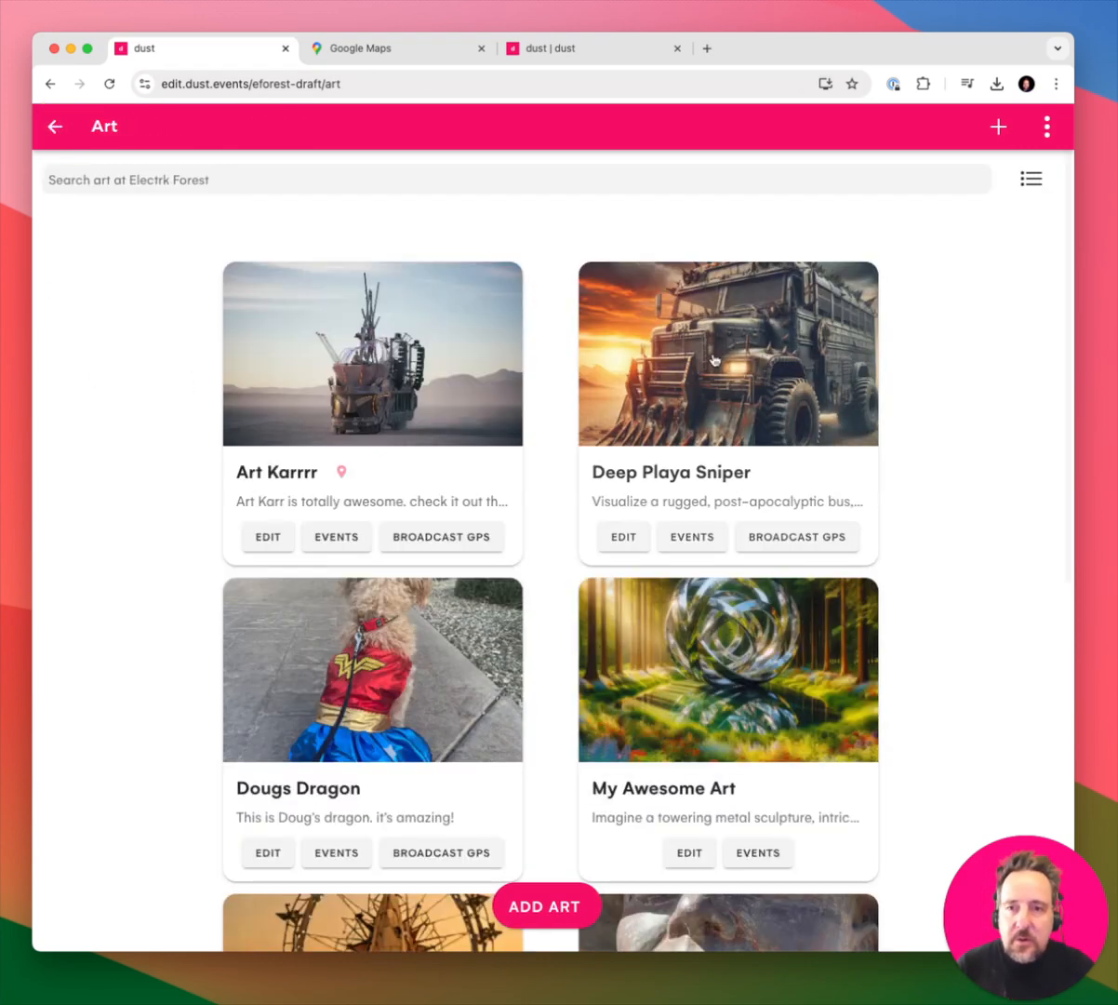
{"action": "left_click", "coordinate": [53, 128]}
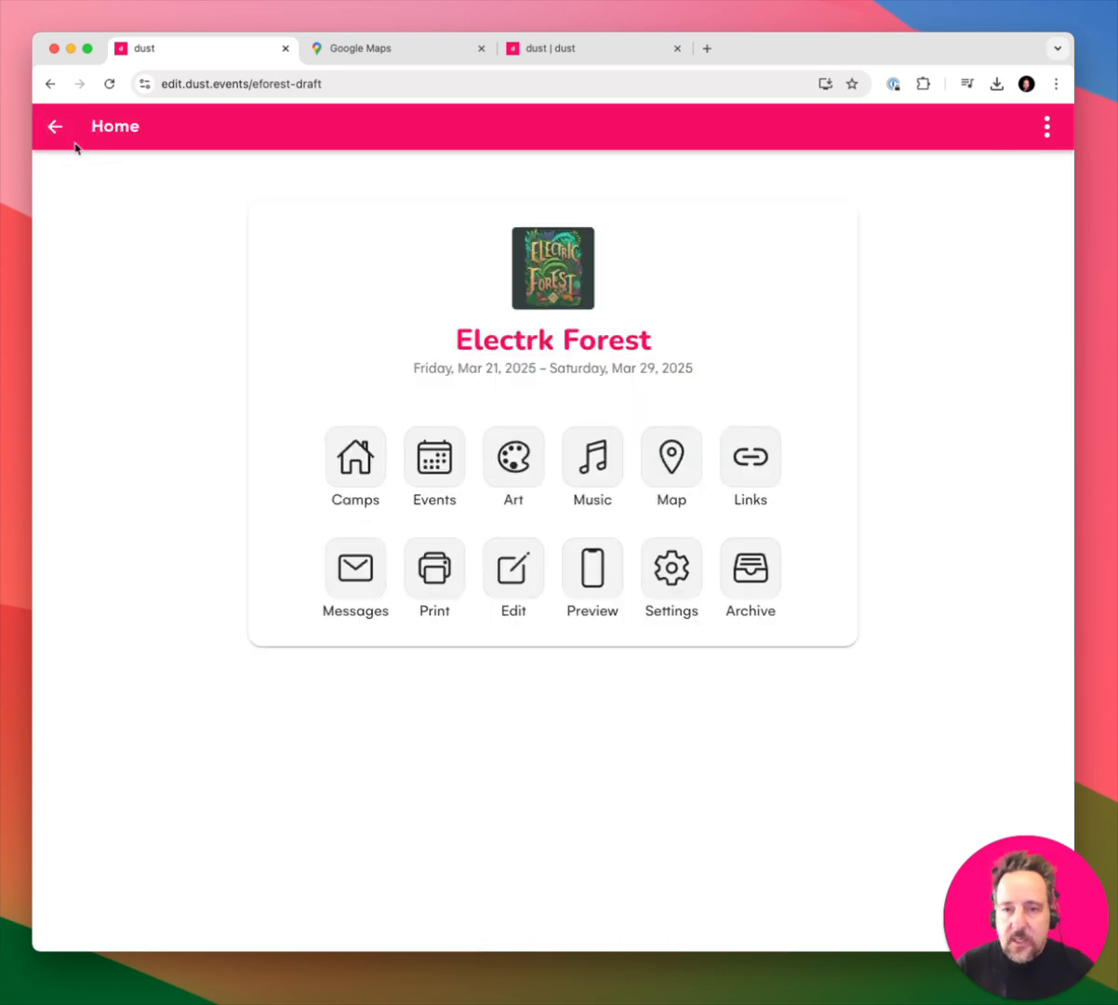
- Look at the CSV import and export options available for the festival's events
{"action": "left_click", "coordinate": [426, 460]}
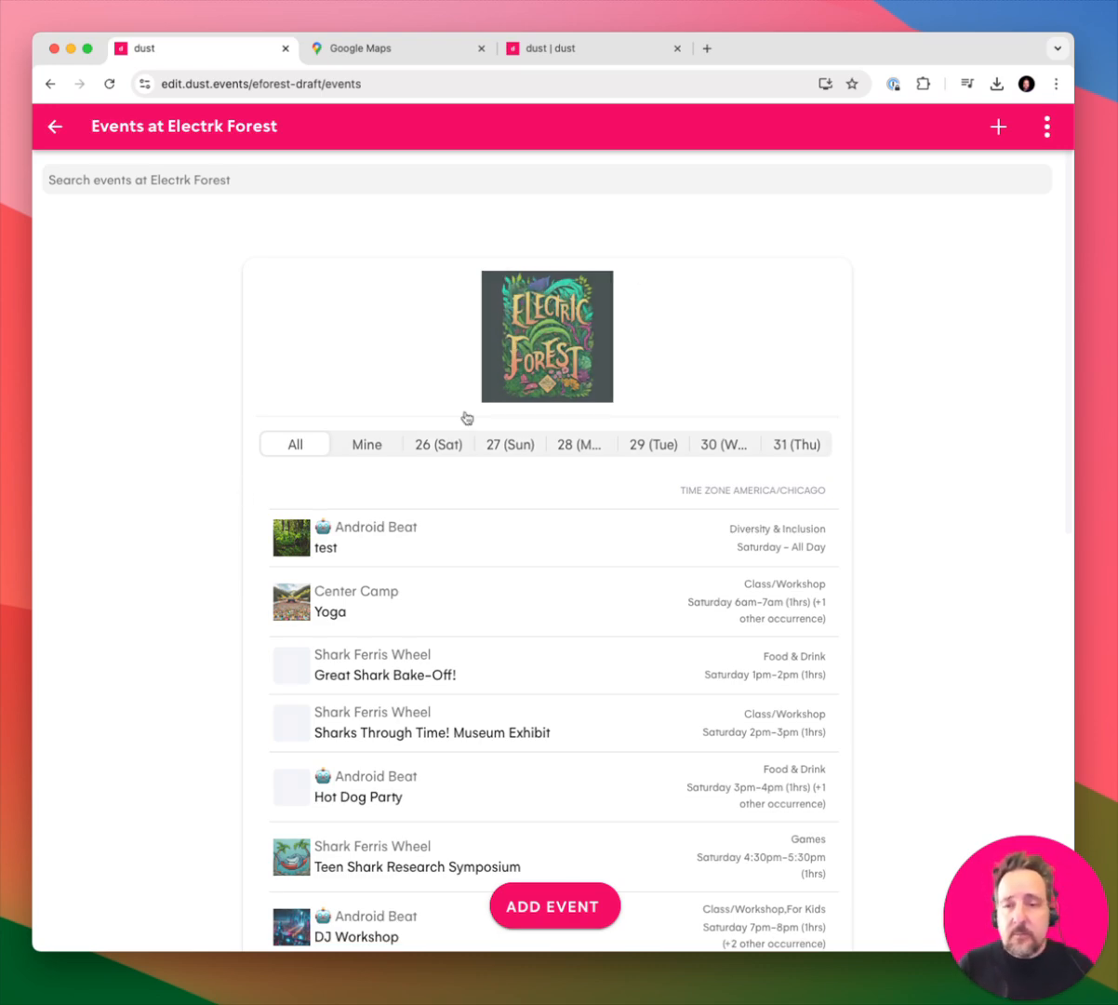
{"action": "left_click", "coordinate": [1048, 128]}
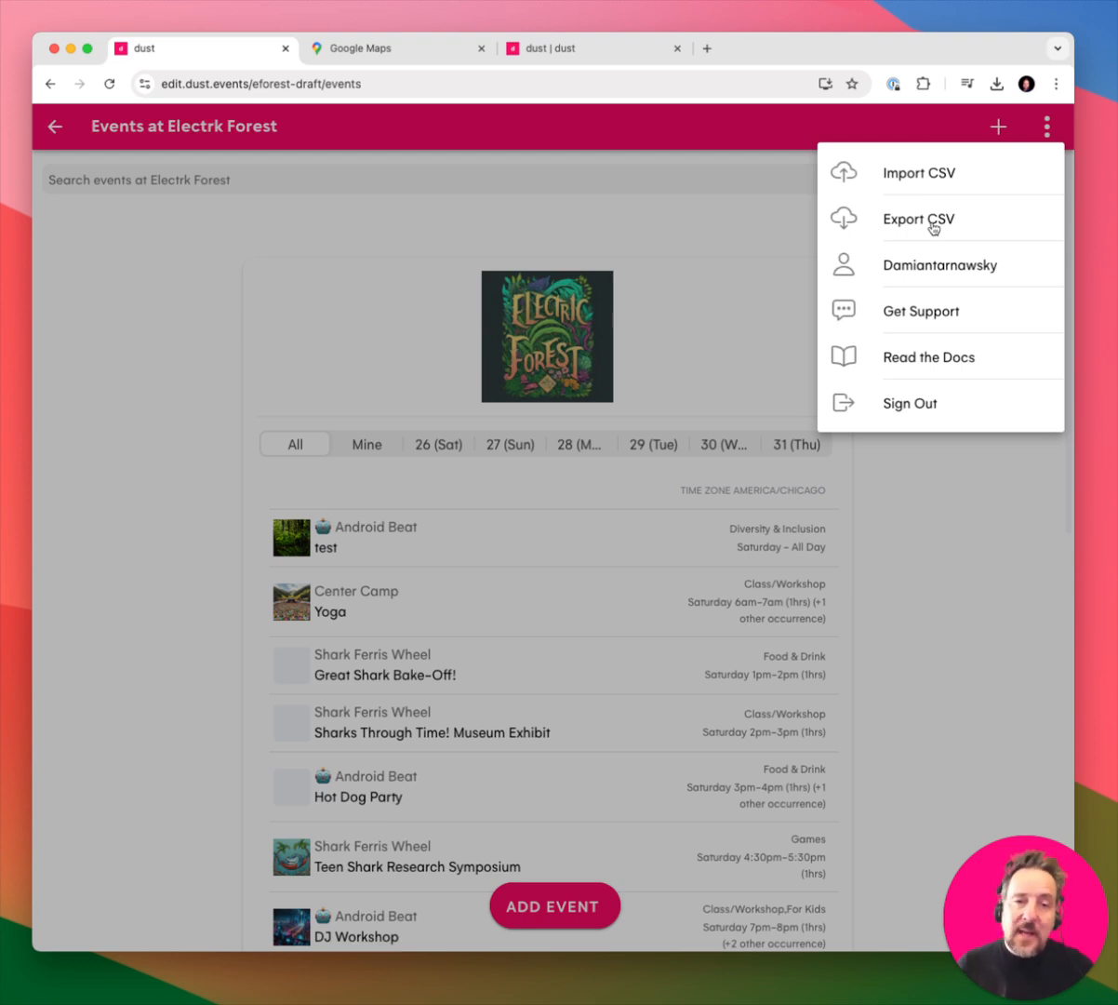
{"action": "left_click", "coordinate": [957, 540]}
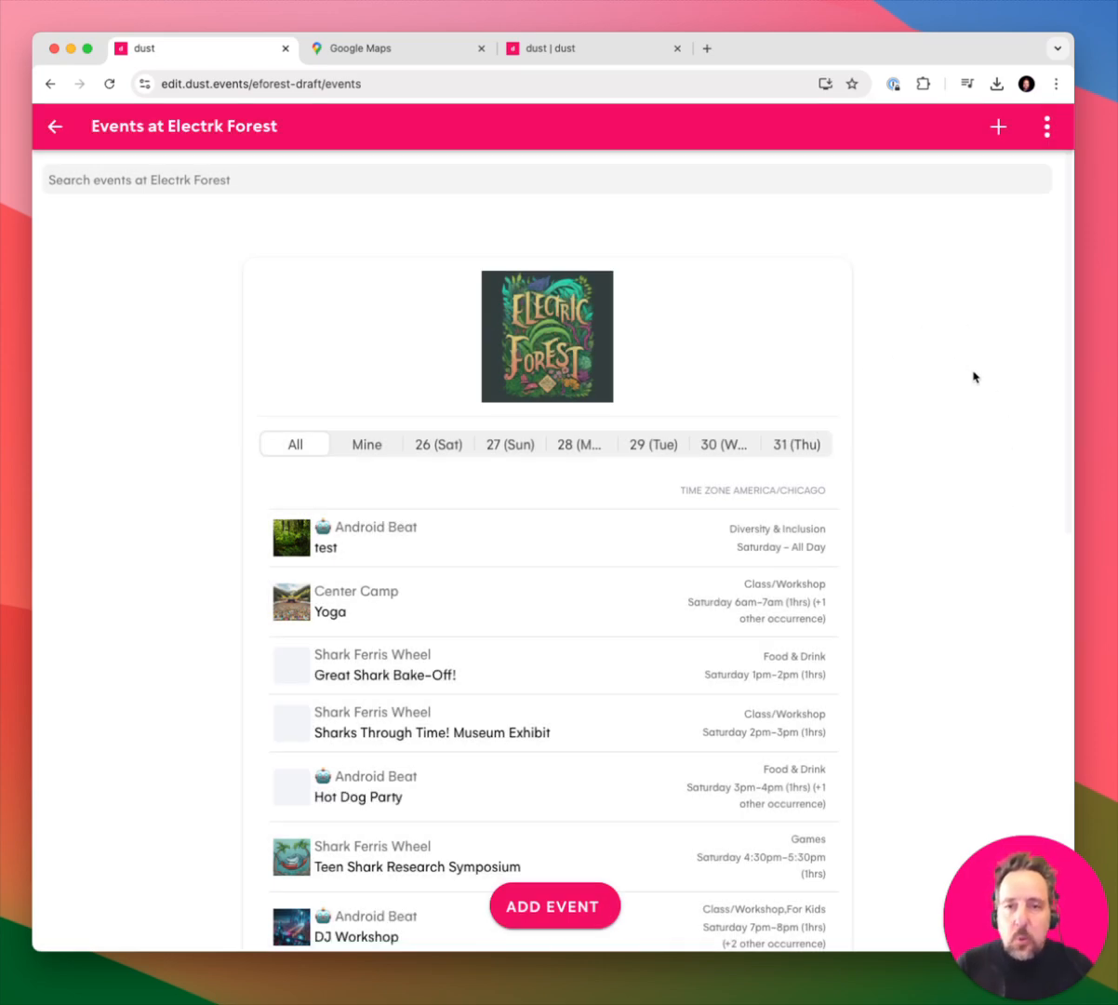
- Read the dust website's documentation on importing events from CSV, and return to the festival editor's home page
{"action": "left_click", "coordinate": [596, 49]}
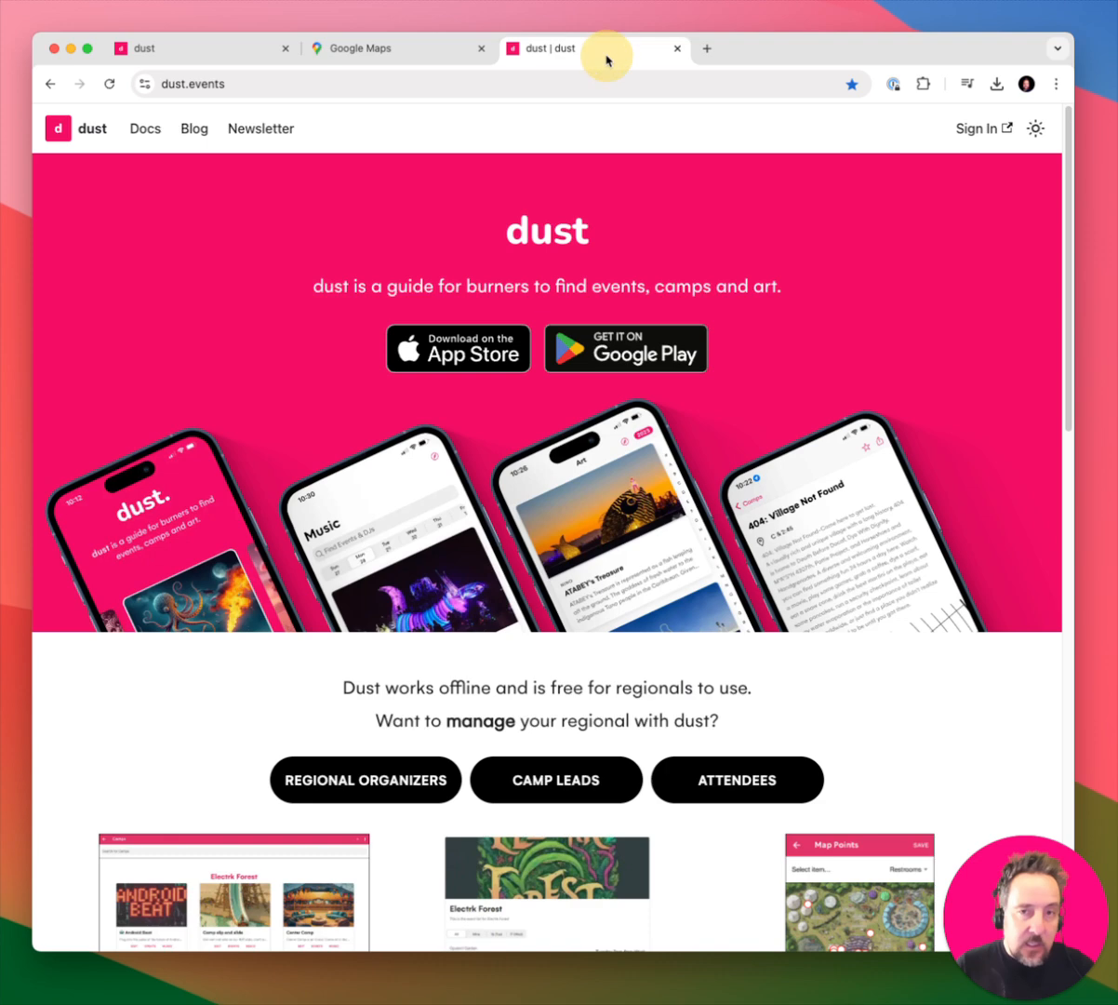
{"action": "left_click", "coordinate": [145, 130]}
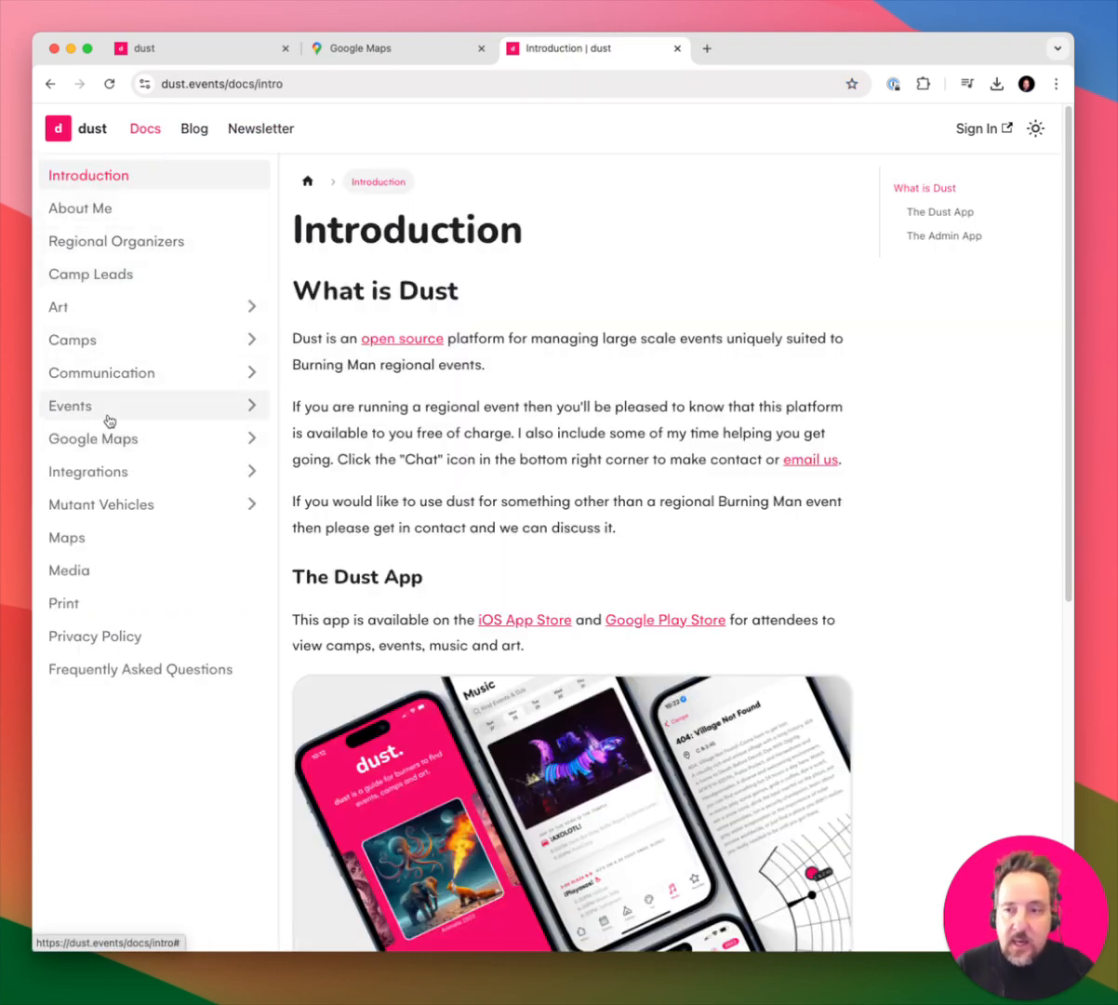
{"action": "left_click", "coordinate": [86, 408]}
{"action": "left_click", "coordinate": [88, 471]}
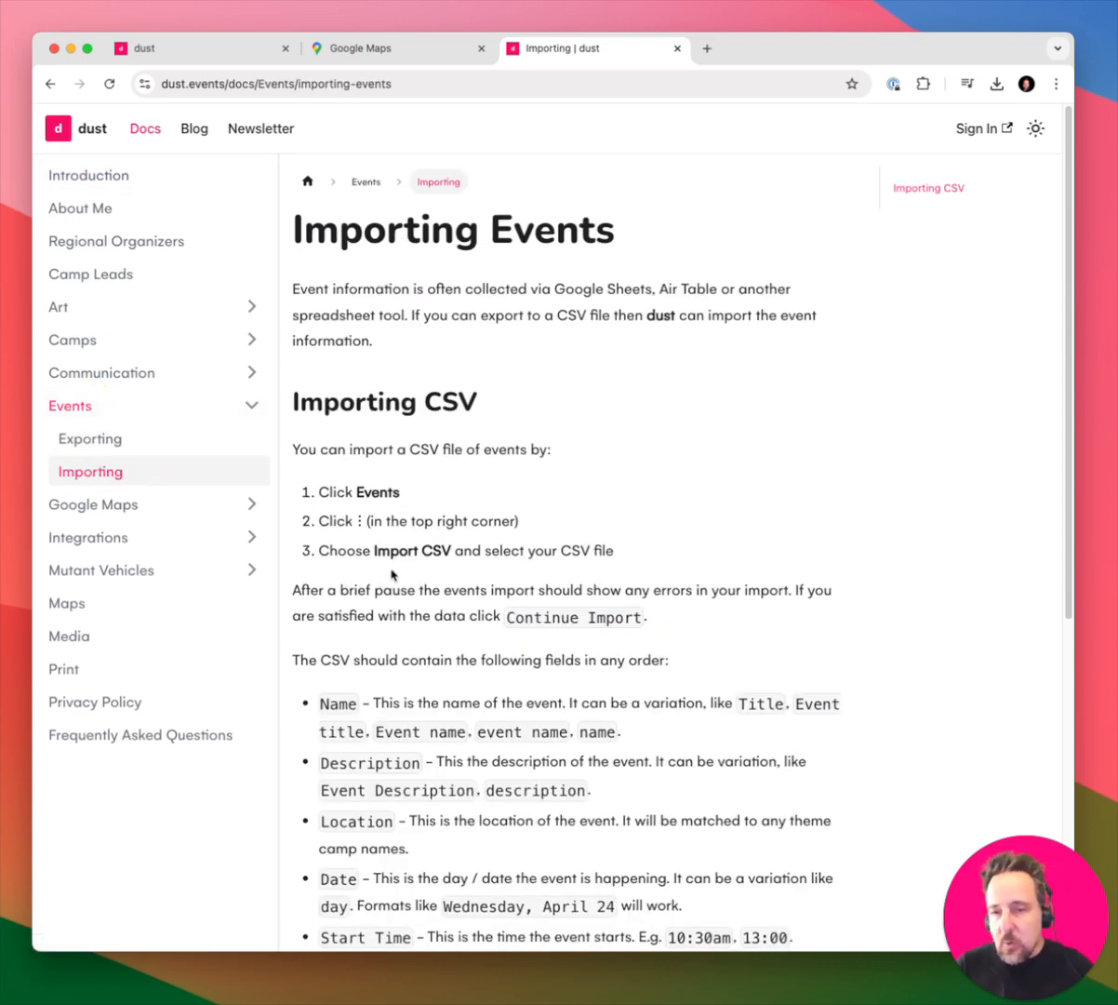
{"action": "scroll", "coordinate": [544, 488], "scroll_direction": "down", "scroll_amount": 5}
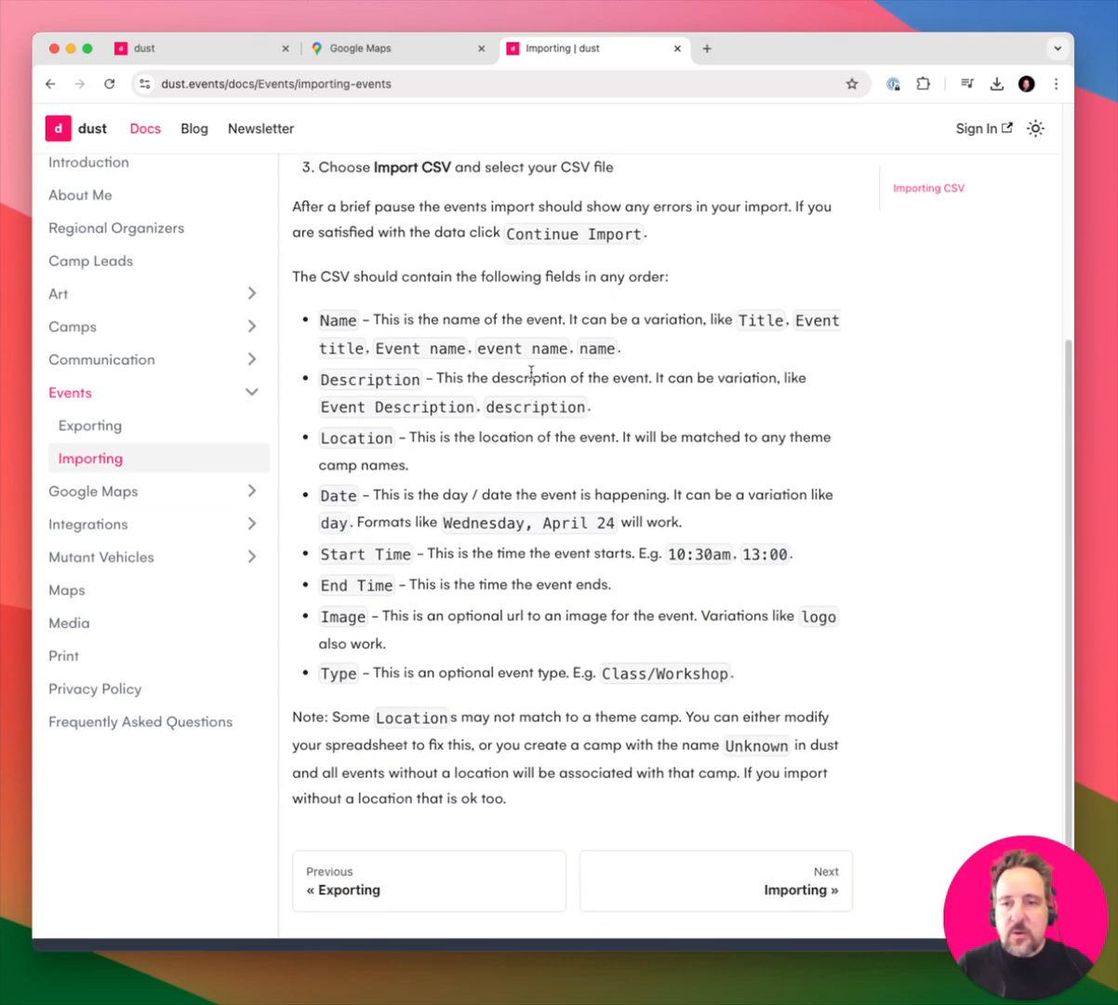
{"action": "scroll", "coordinate": [521, 369], "scroll_direction": "up", "scroll_amount": 1}
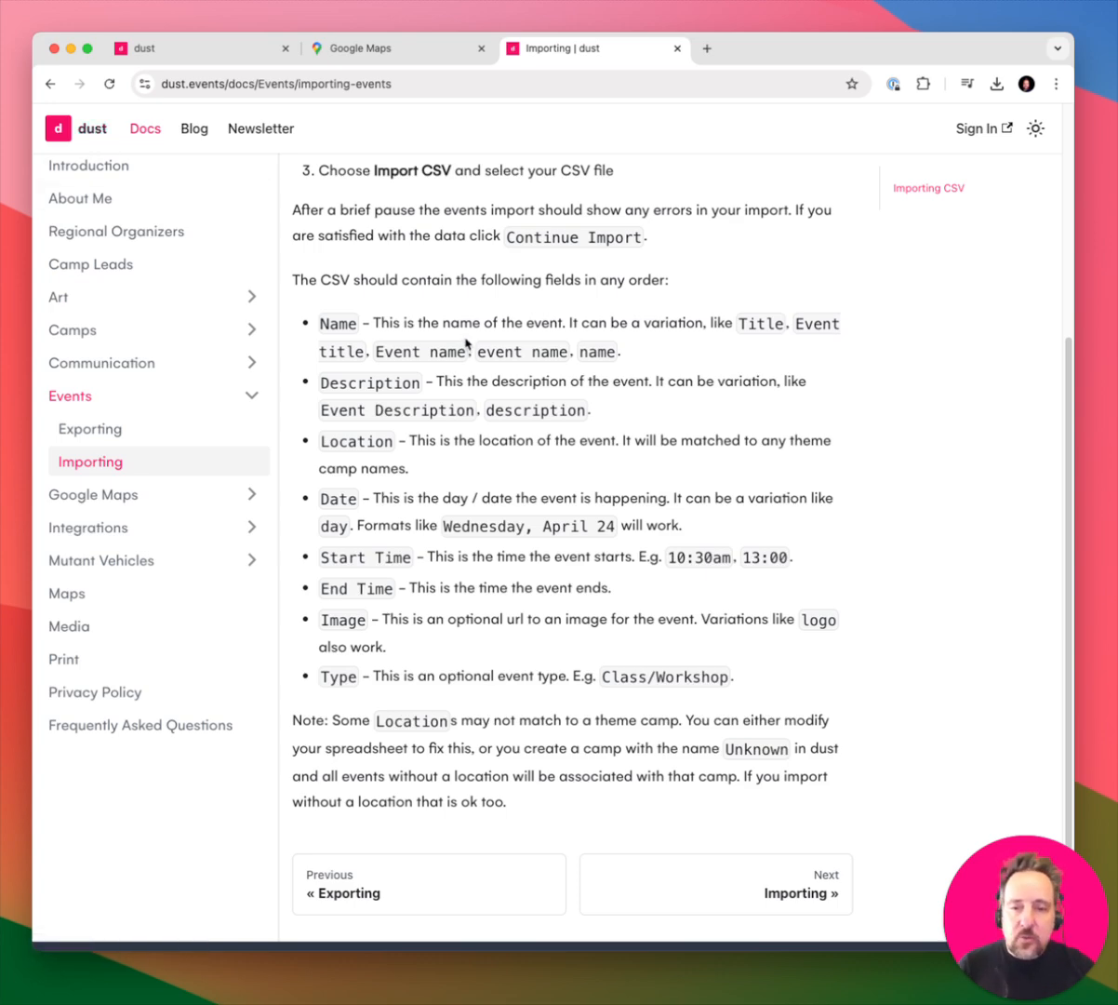
{"action": "left_click", "coordinate": [203, 52]}
{"action": "left_click", "coordinate": [54, 123]}
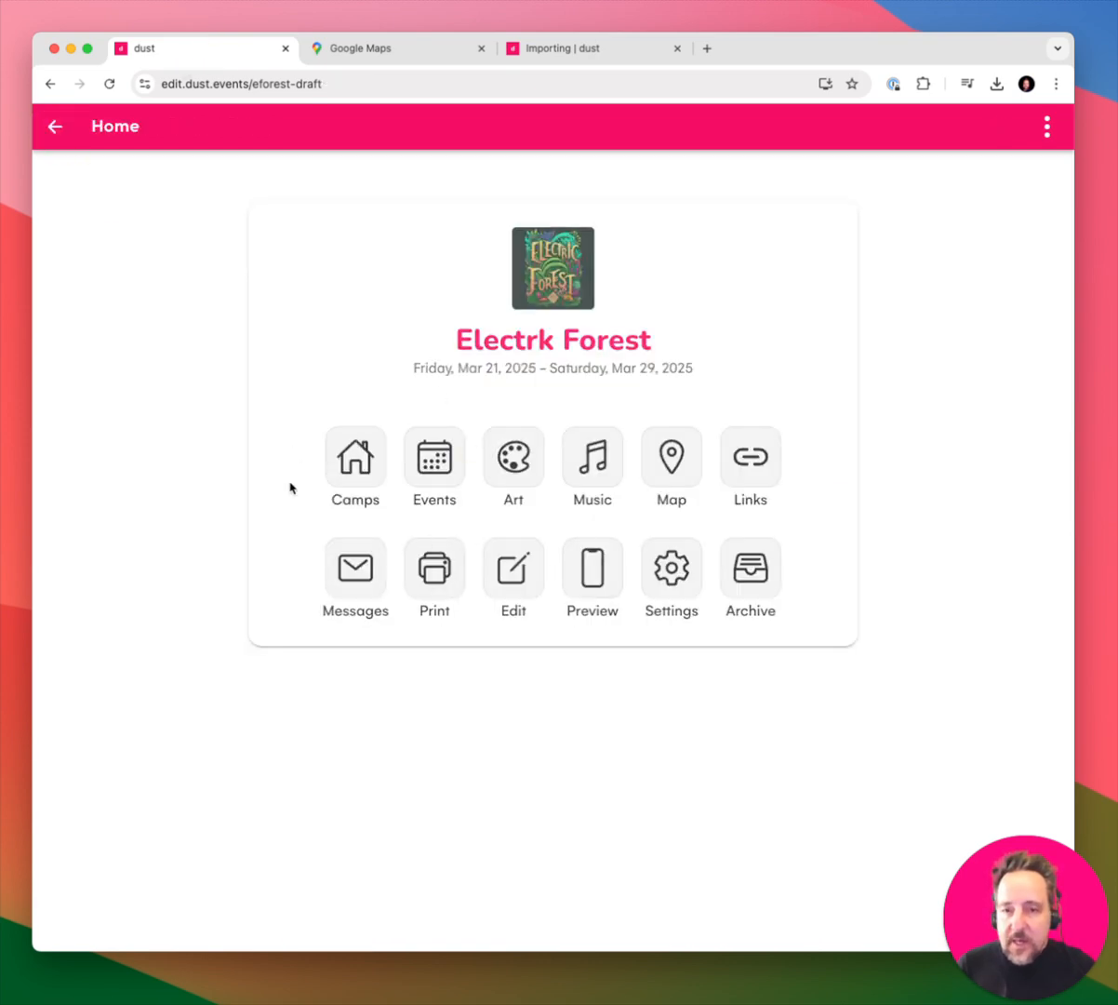